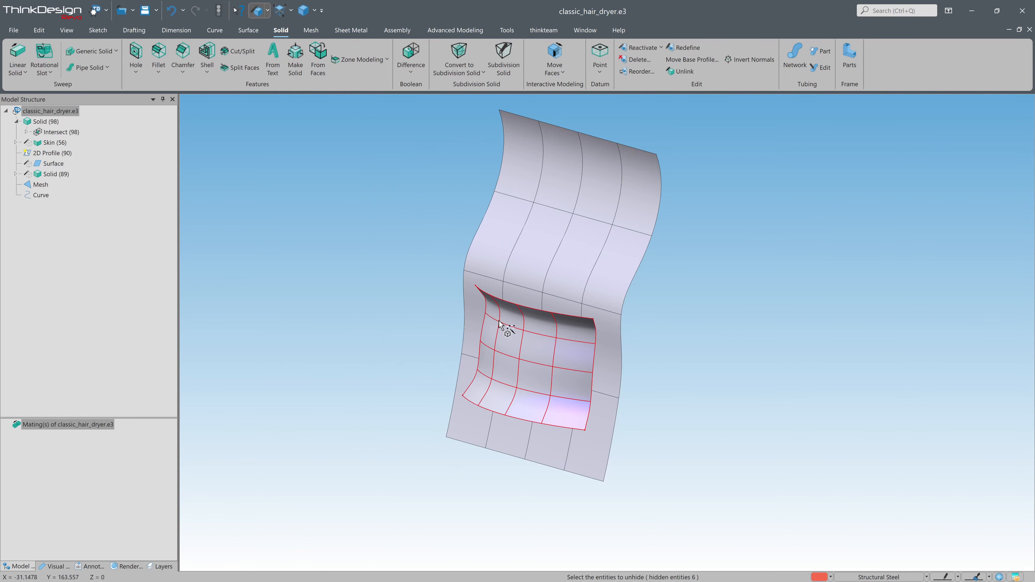
- Unhide the small curved skin at the handle grip and hide the Solid (98) body
click(502, 322)
key(Escape)
click(35, 123)
right_click(37, 126)
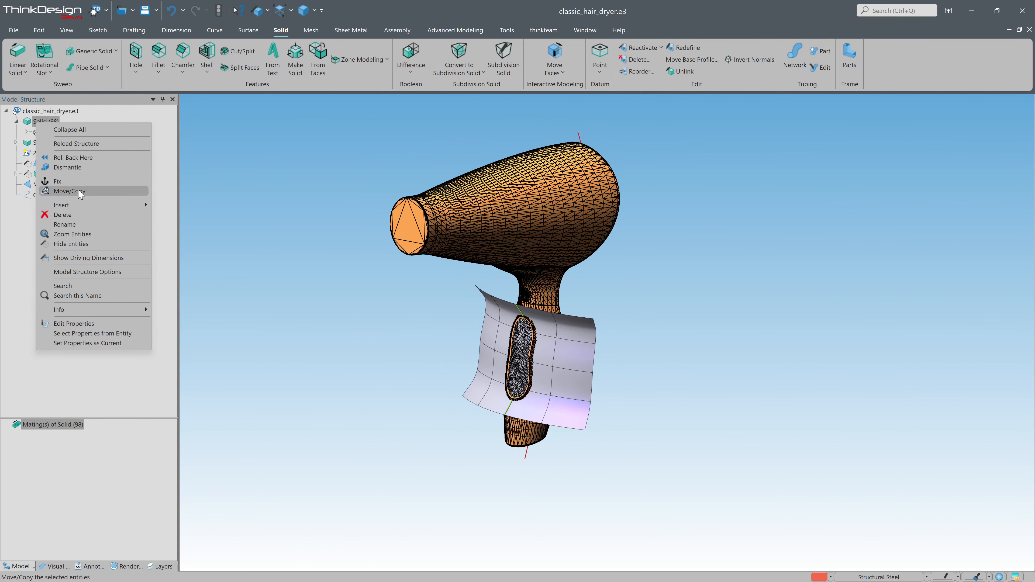
click(127, 244)
- Convert the hair dryer mesh into a solid entity with Make Solid, accepting its open boundaries
mouse_move(625, 292)
middle_down()
mouse_move(567, 275)
mouse_move(626, 286)
mouse_move(558, 221)
middle_up()
click(557, 221)
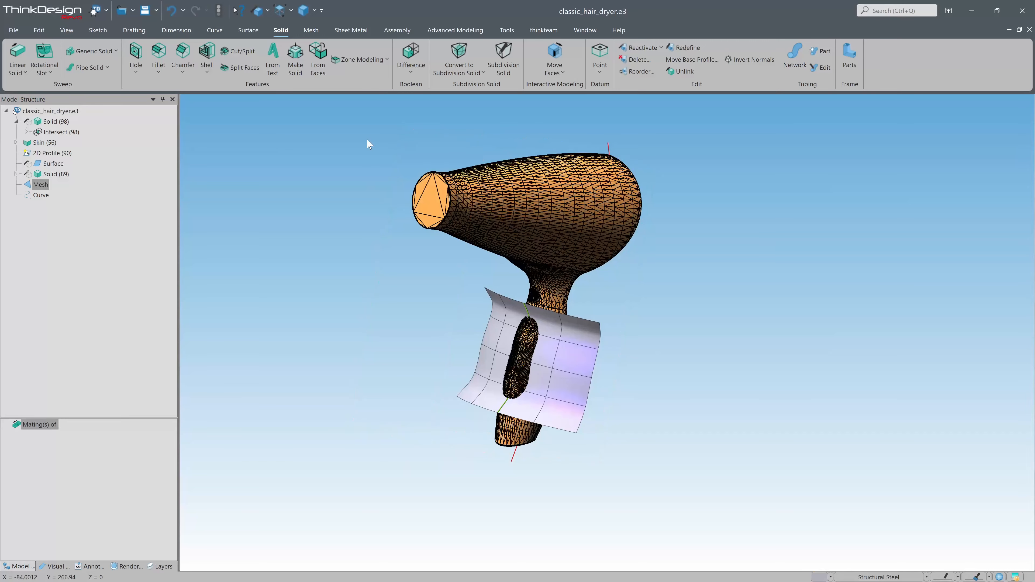
click(295, 58)
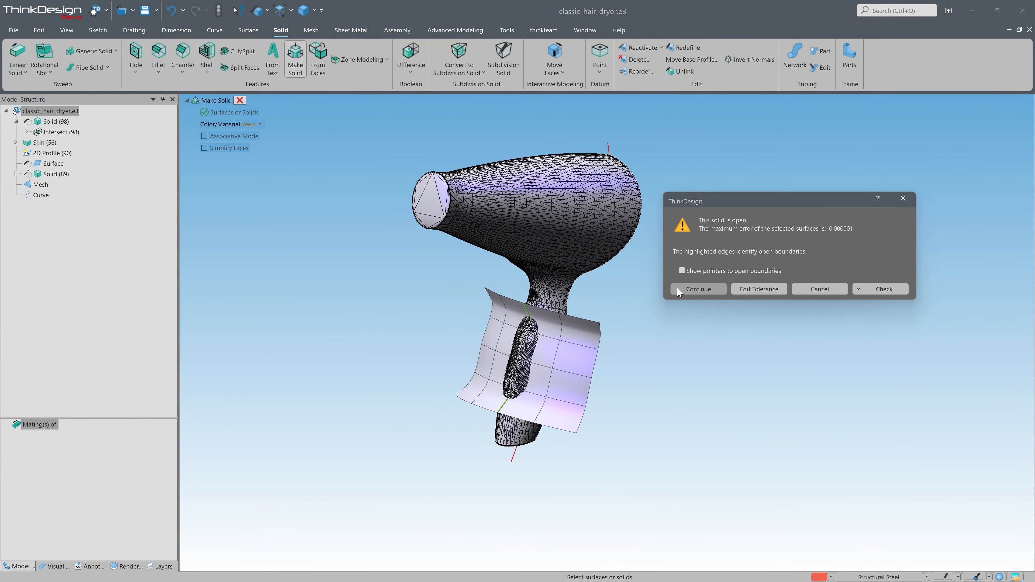
click(680, 290)
- Intersect the converted dryer skin with the curved grip skin using the Boolean Intersect operation
click(406, 72)
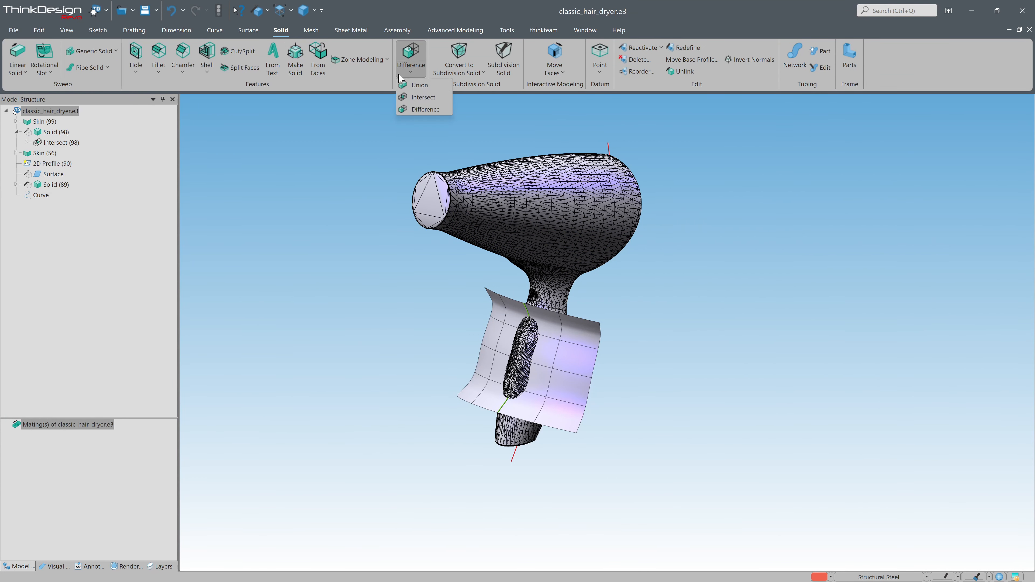
click(415, 99)
click(508, 200)
click(505, 314)
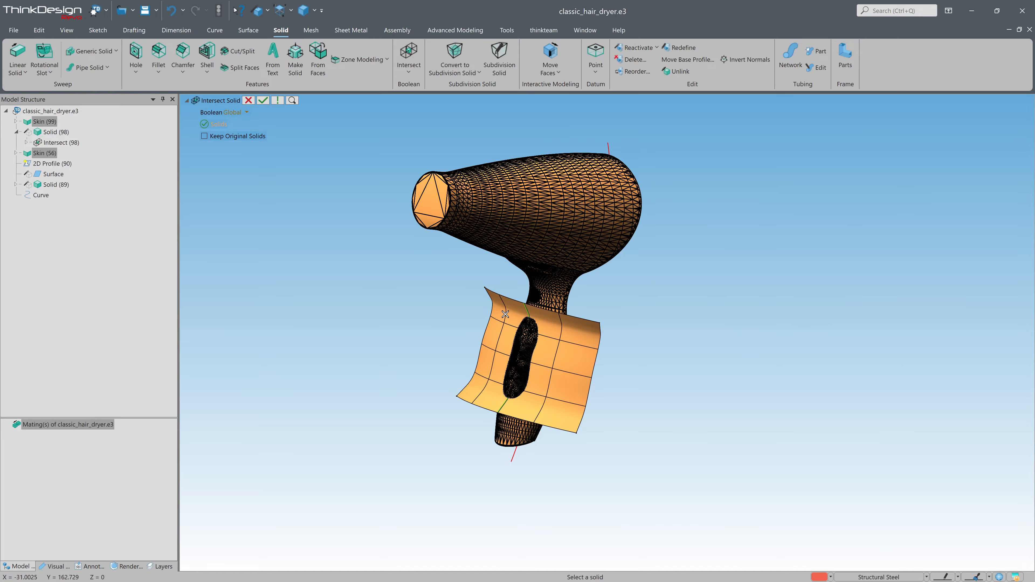
click(263, 102)
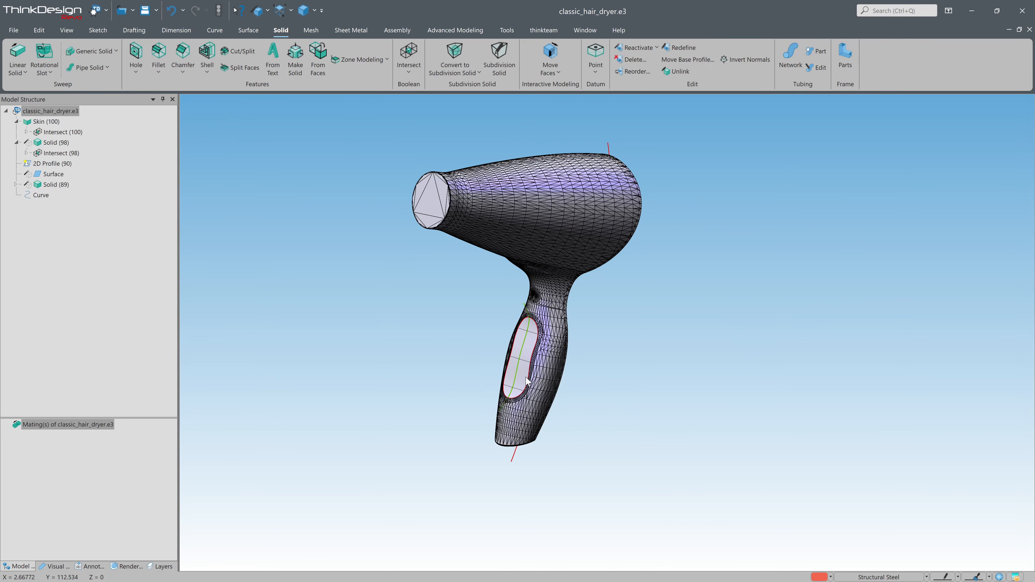
- Unhide the large S-shaped surface that runs behind the dryer body and handle
scroll(525, 382, up, 2)
click(521, 355)
mouse_move(646, 355)
middle_down()
mouse_move(522, 346)
mouse_move(645, 362)
middle_up()
click(619, 363)
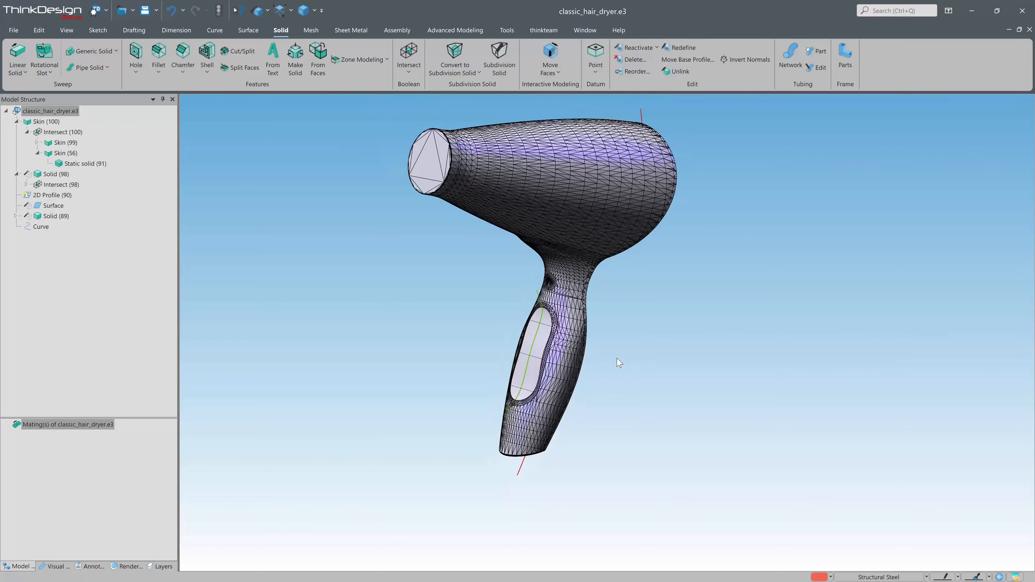
scroll(619, 363, down, 1)
click(260, 12)
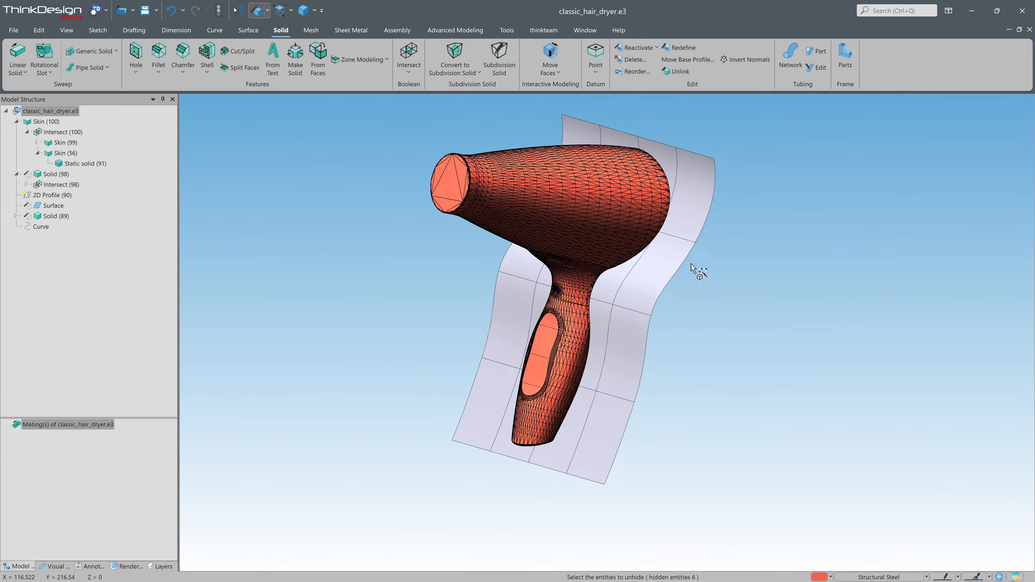
click(668, 259)
middle_click(666, 258)
- Convert the S-shaped surface into a skin with Make Solid, accepting its open boundaries
click(640, 324)
click(295, 60)
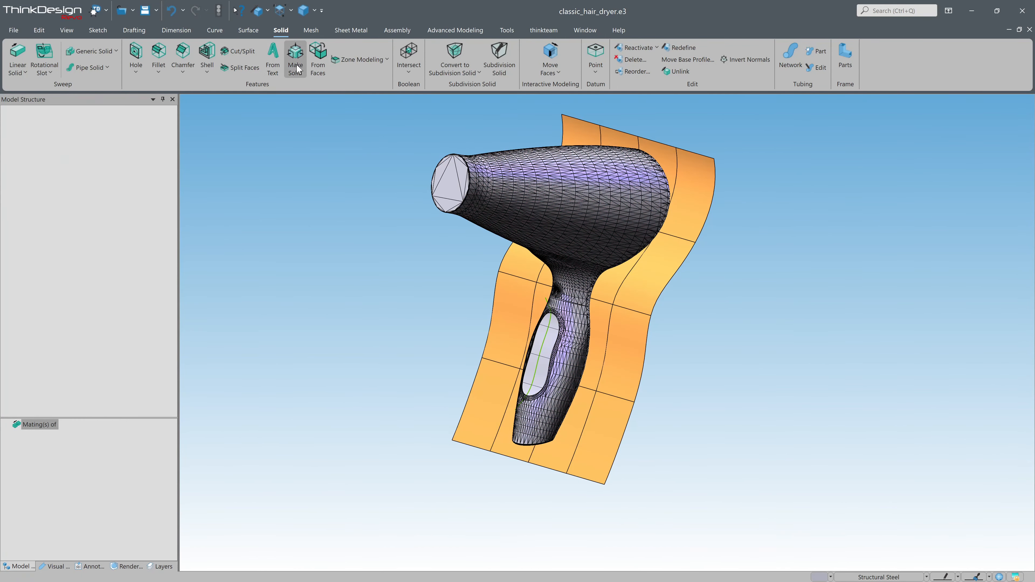
click(698, 287)
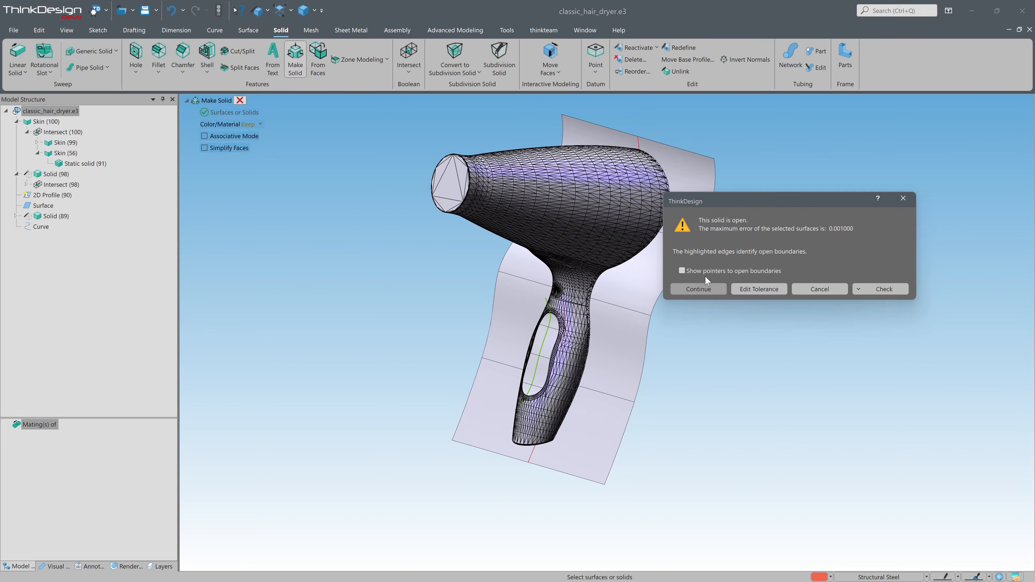
- Invert the normals of the new S-shaped skin
click(733, 59)
click(701, 196)
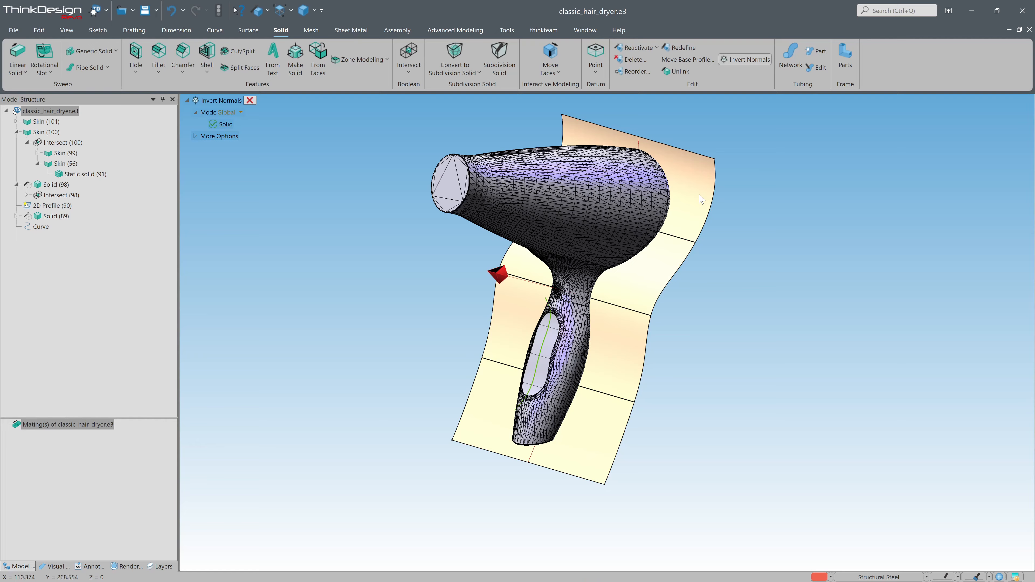
click(507, 276)
click(269, 102)
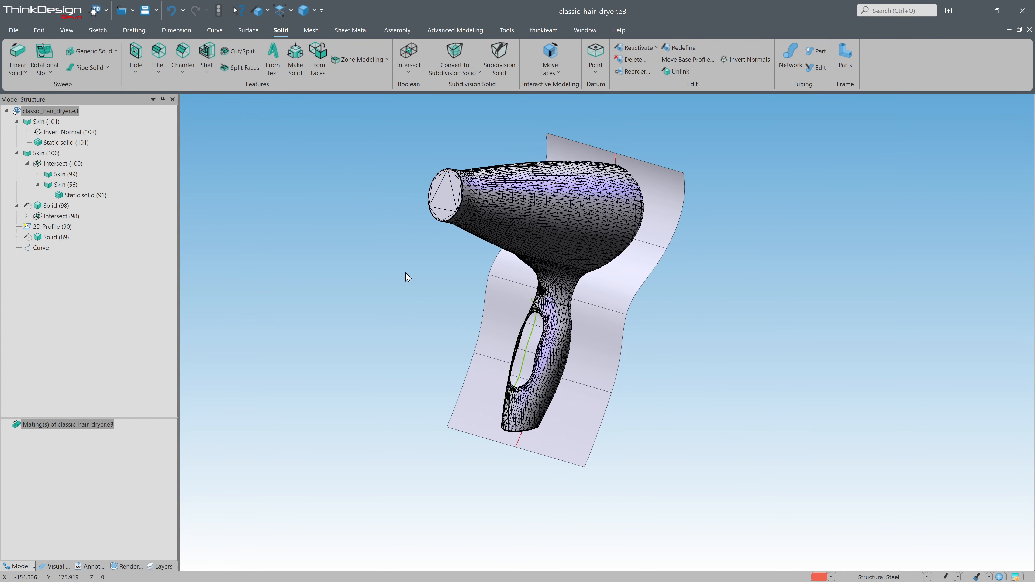
- Intersect the dryer skin with the S-shaped skin to form the closed inner solid
click(408, 57)
click(528, 197)
click(659, 223)
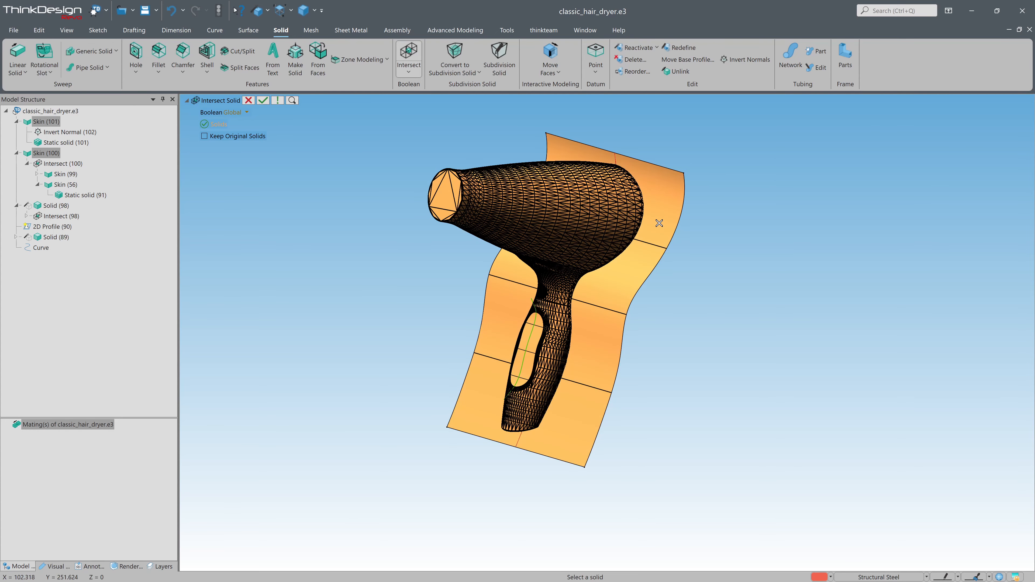
middle_drag(735, 210, 610, 207)
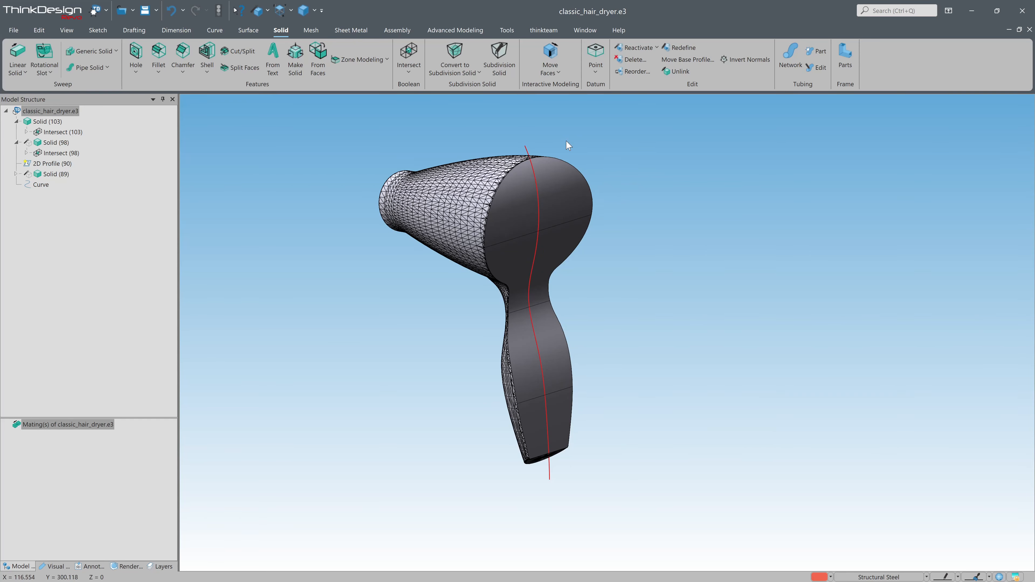
- Unhide the red outer dryer body, Solid (98)
click(259, 12)
click(387, 175)
middle_click(380, 144)
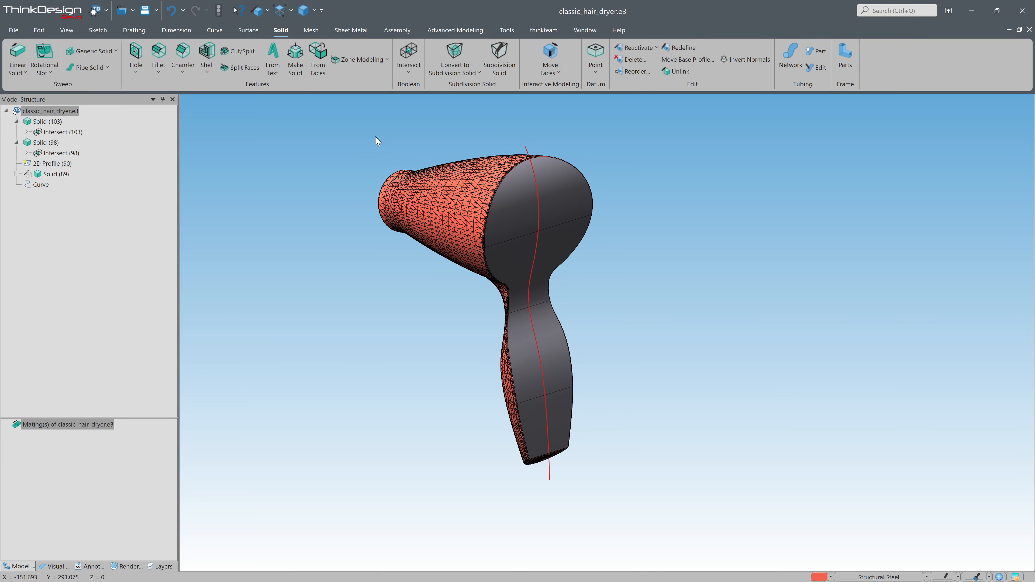
- Subtract the inner grey solid from the red outer body with a Boolean Difference to hollow it out
click(399, 73)
click(420, 108)
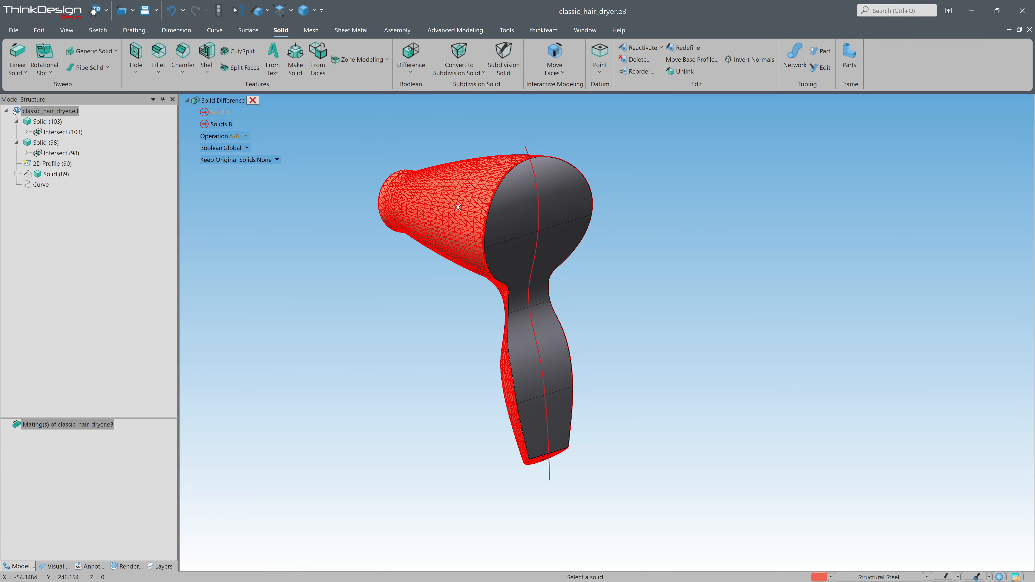
click(498, 217)
click(530, 224)
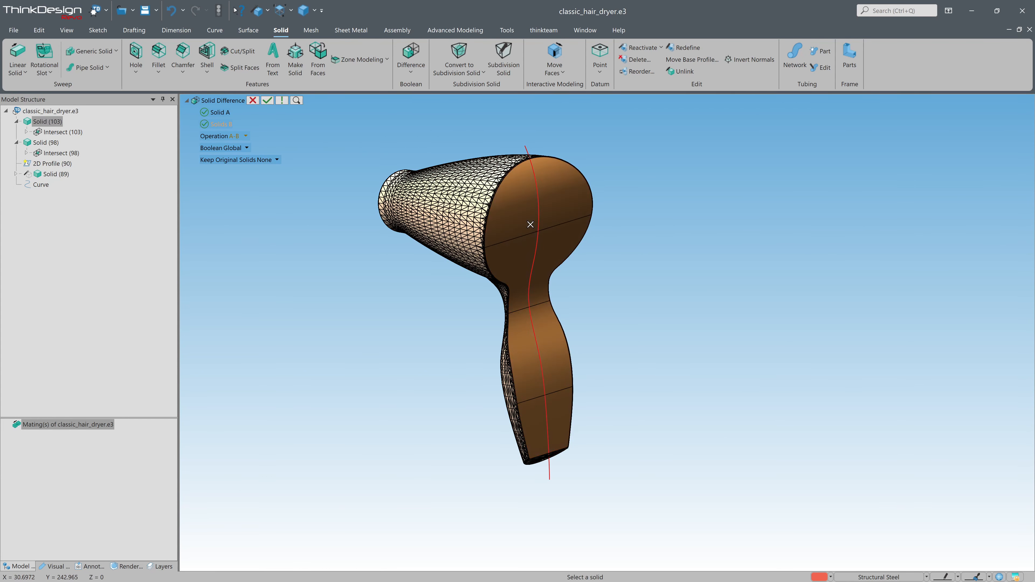
click(266, 100)
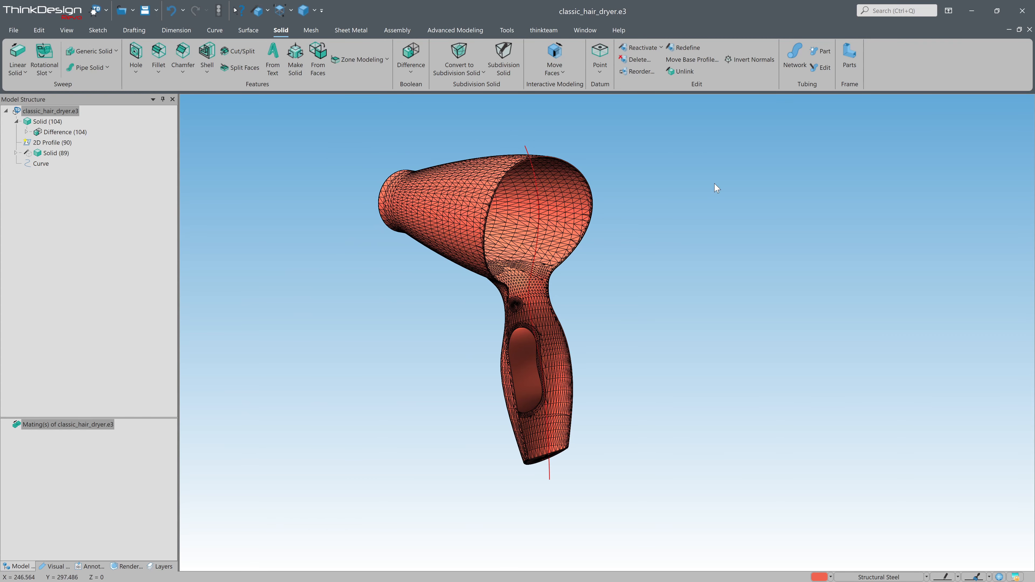
- Examine the hollowed red shell's interior, grip pocket and handle end from several angles
scroll(575, 169, up, 2)
middle_drag(556, 179, 519, 247)
scroll(519, 247, down, 2)
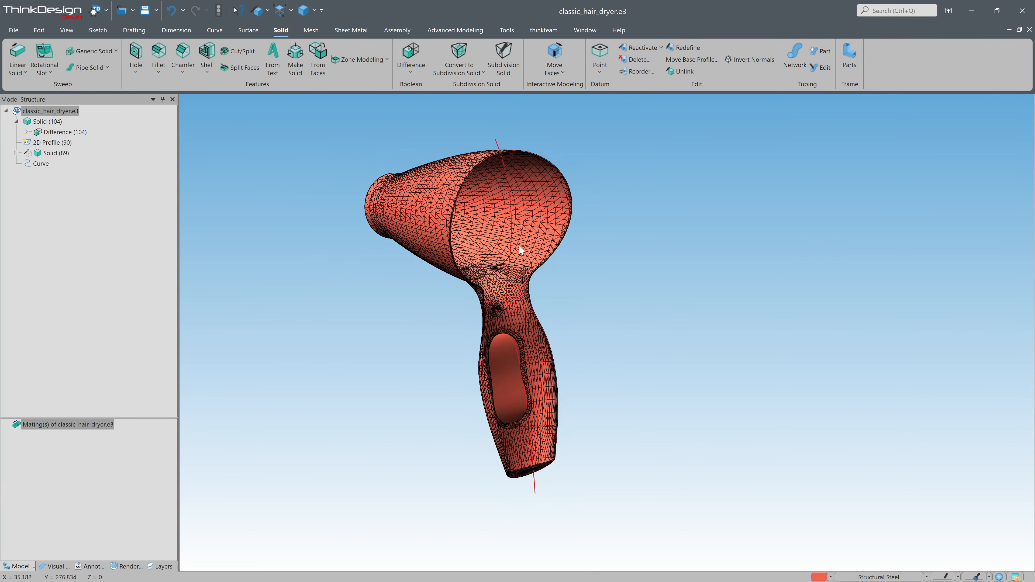
scroll(553, 474, up, 4)
mouse_move(581, 451)
middle_down()
mouse_move(576, 458)
mouse_move(582, 452)
middle_up()
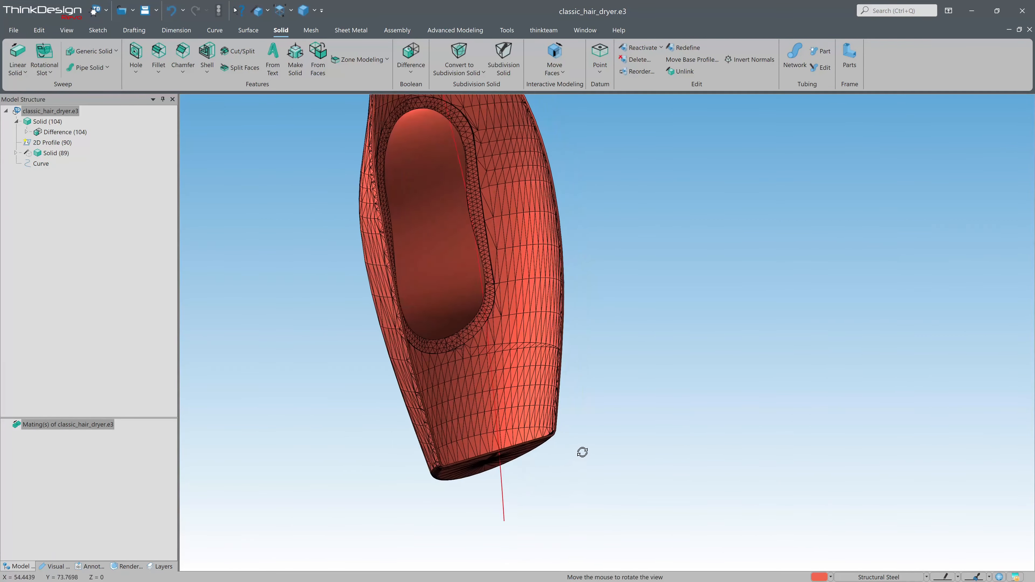
scroll(542, 418, down, 4)
middle_drag(450, 335, 561, 335)
- Unhide the green rear housing solid so it joins the red shell in the view
click(253, 12)
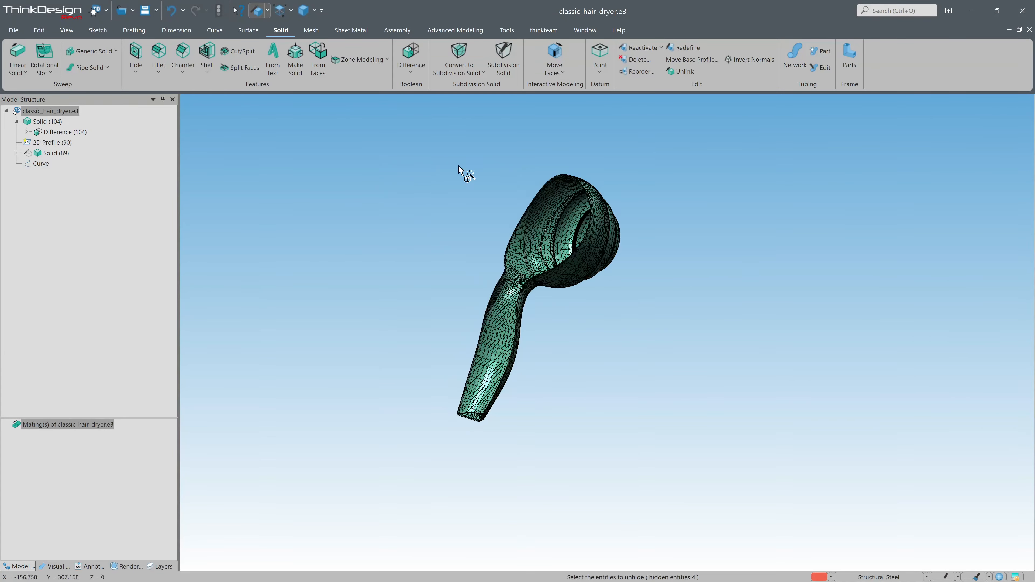
click(540, 233)
key(Escape)
middle_drag(382, 359, 576, 311)
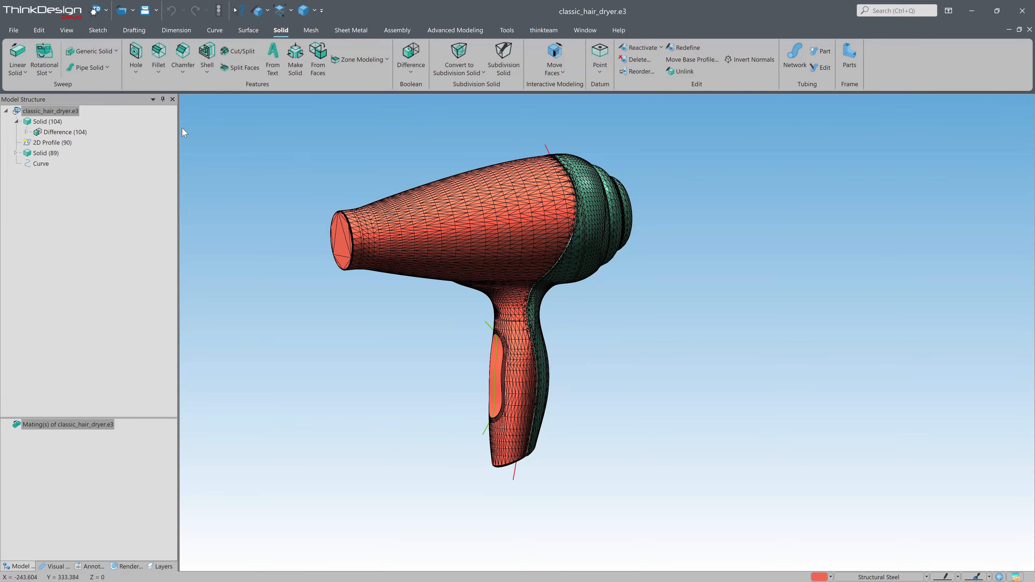
- Define a section view that cuts the dryer along the work plane, using the Plane reference option
click(66, 30)
click(666, 51)
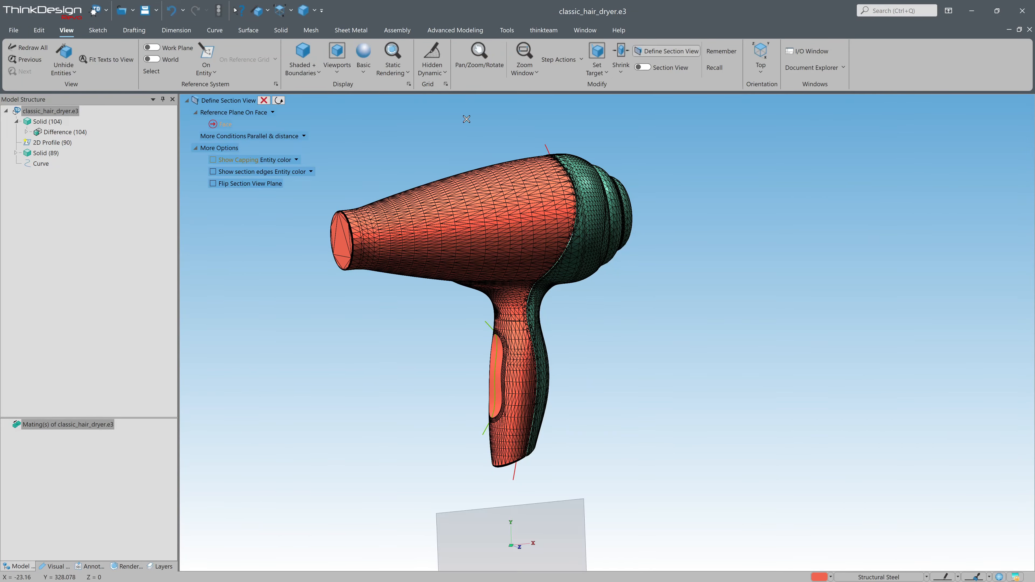
click(272, 112)
click(255, 130)
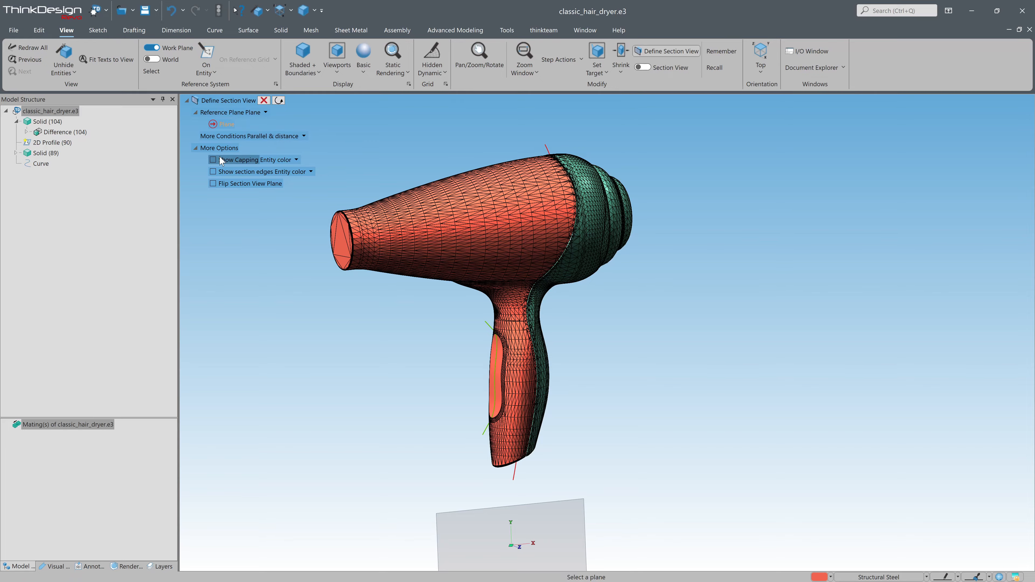
click(464, 500)
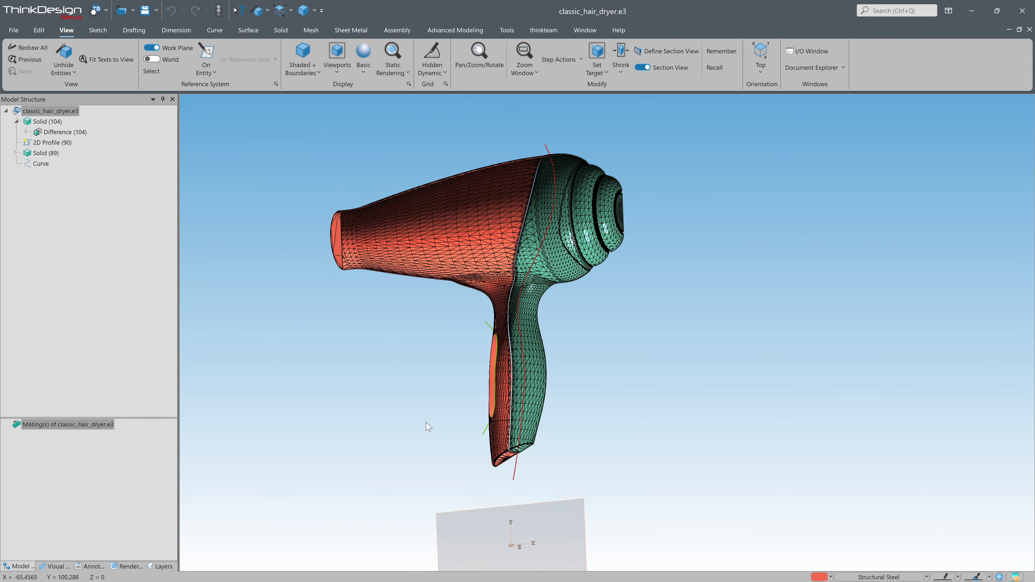
click(457, 492)
- Examine the sectioned handle up close, checking the inner and outer faces of the grip pocket
click(573, 308)
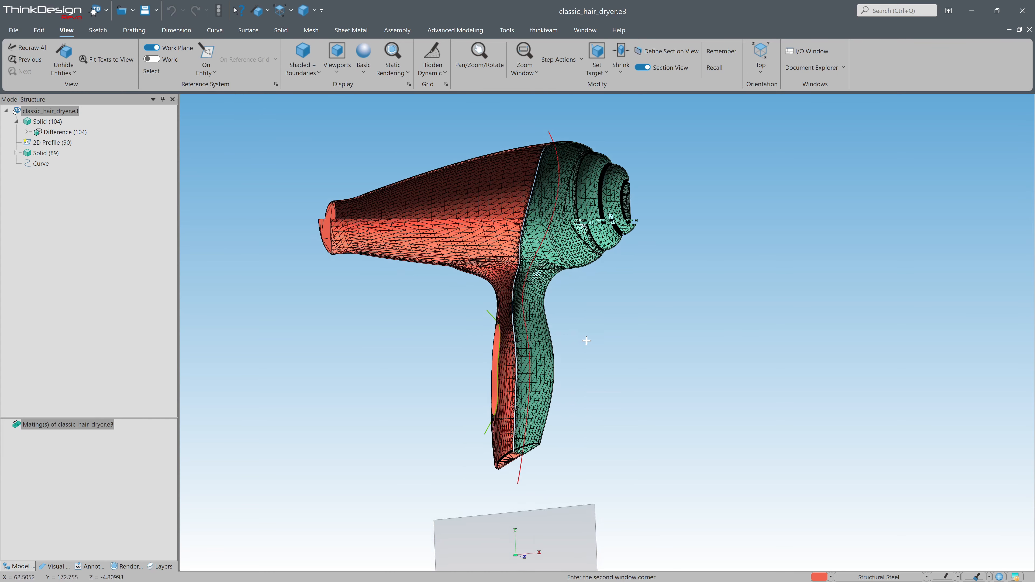
middle_drag(712, 354, 645, 351)
click(546, 318)
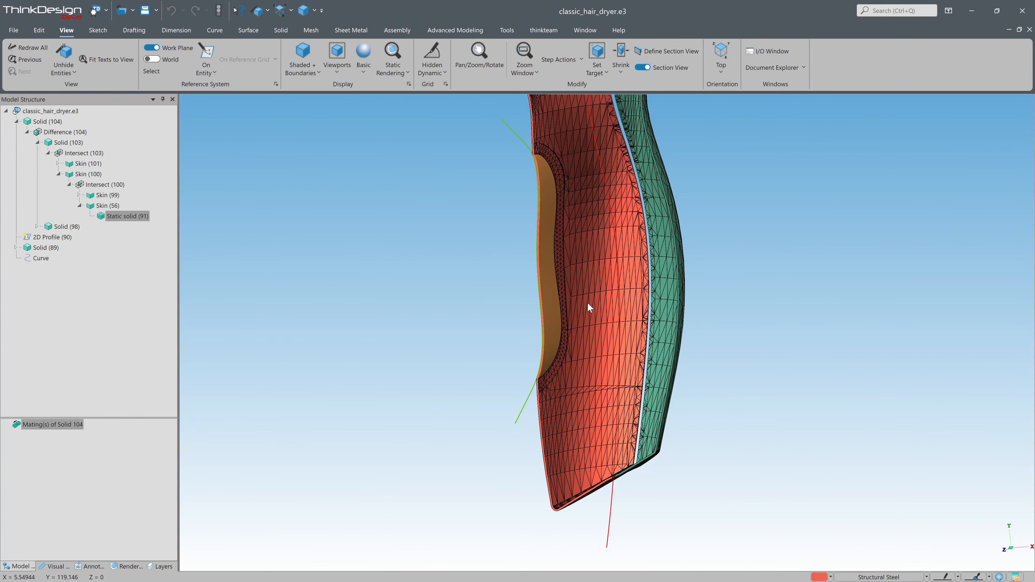
click(588, 303)
middle_drag(478, 315, 480, 363)
click(554, 308)
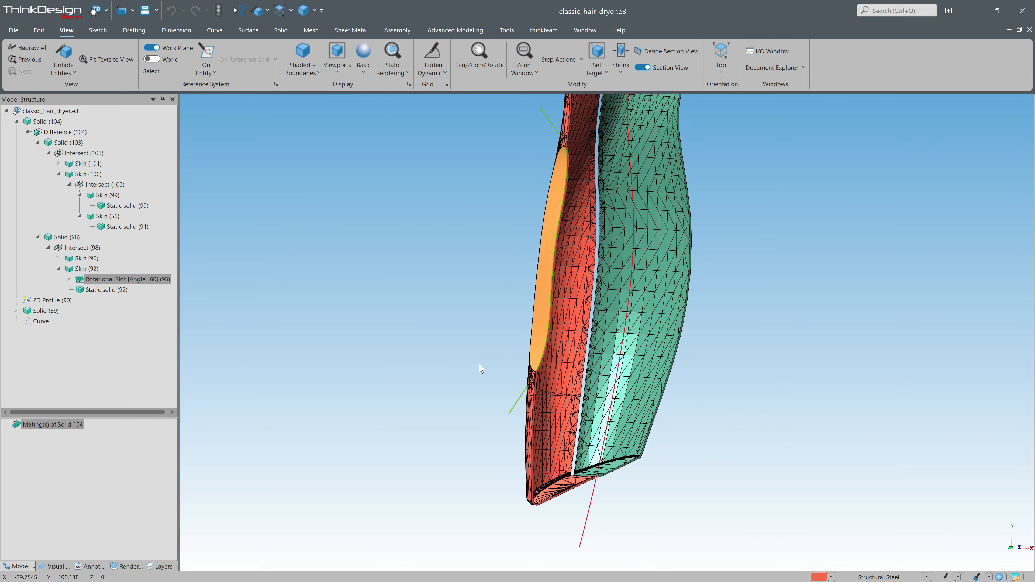
click(480, 363)
- Fit the whole sectioned dryer in view and turn off the work plane display
key(f)
key(w)
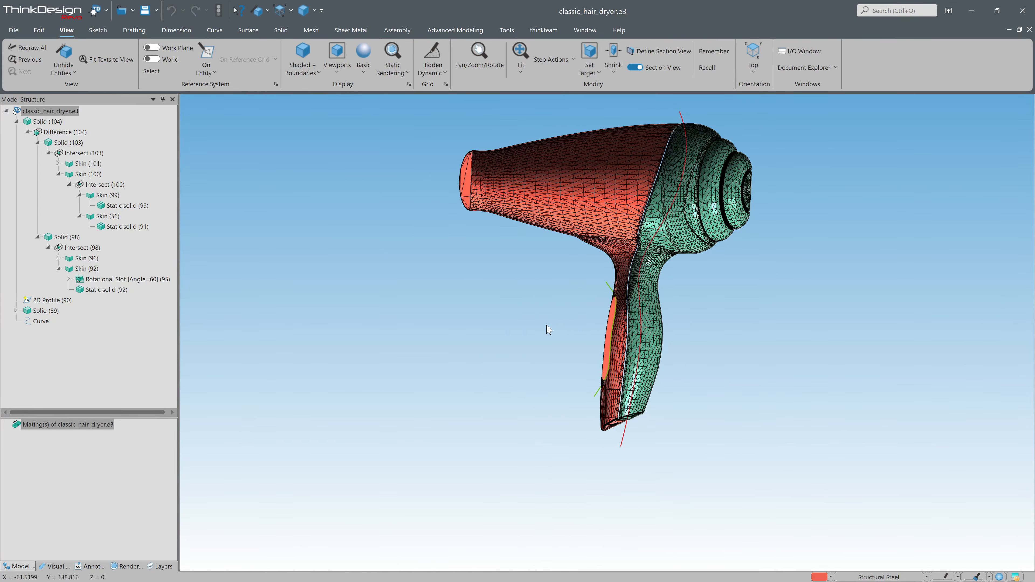
middle_drag(684, 339, 730, 291)
scroll(758, 267, up, 2)
middle_drag(661, 369, 551, 386)
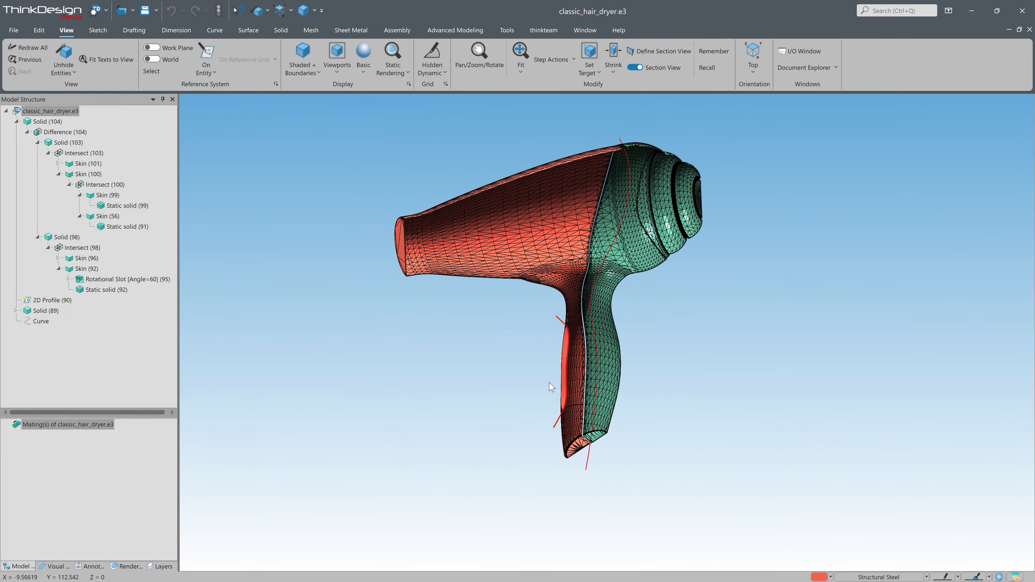
- Turn on the Profiles layer and return to the model structure
click(161, 566)
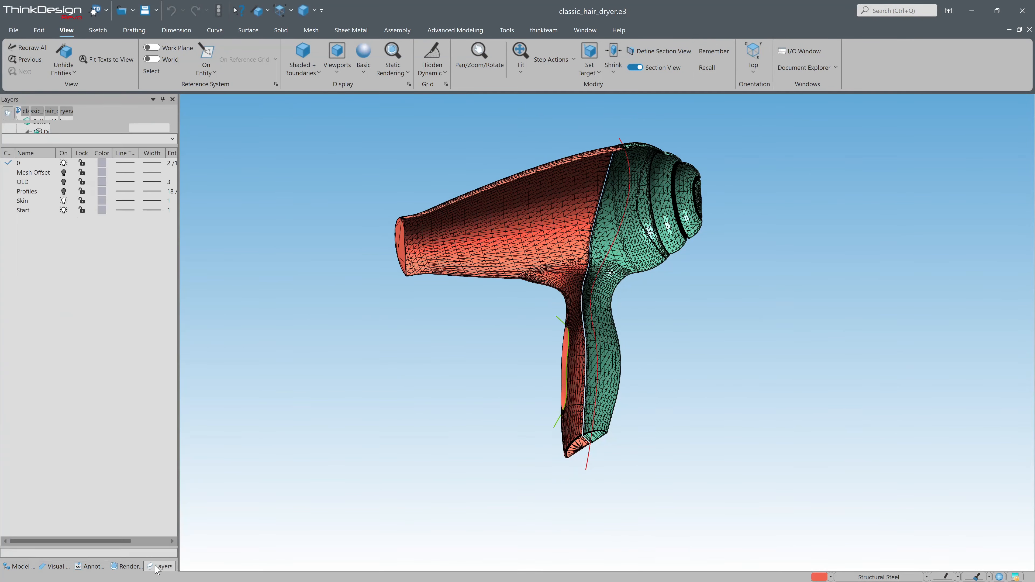
click(64, 191)
click(18, 566)
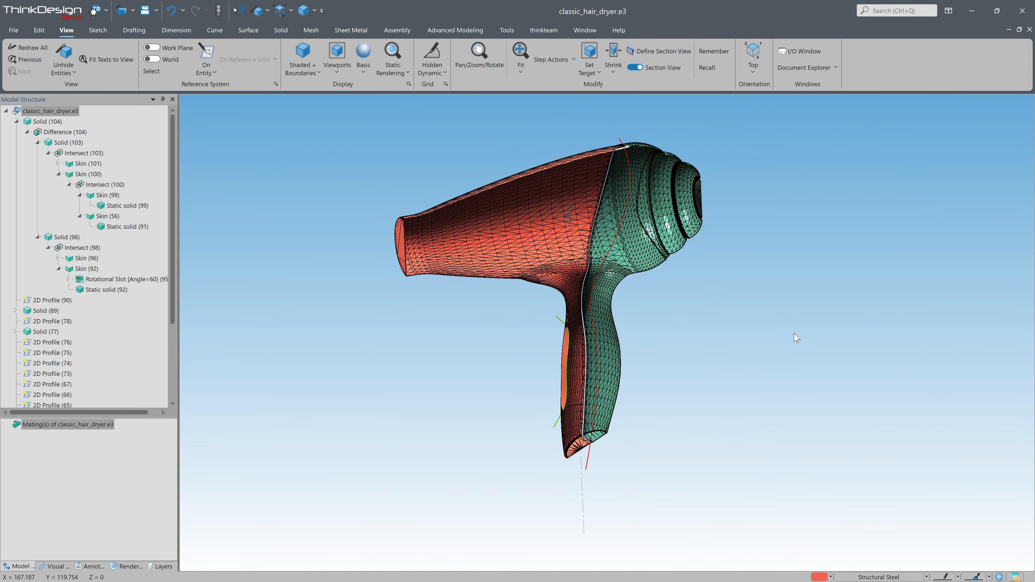
- Start a linear slot using the existing profile of two dumbbell-shaped outlines inside the handle
scroll(700, 295, up, 1)
click(287, 35)
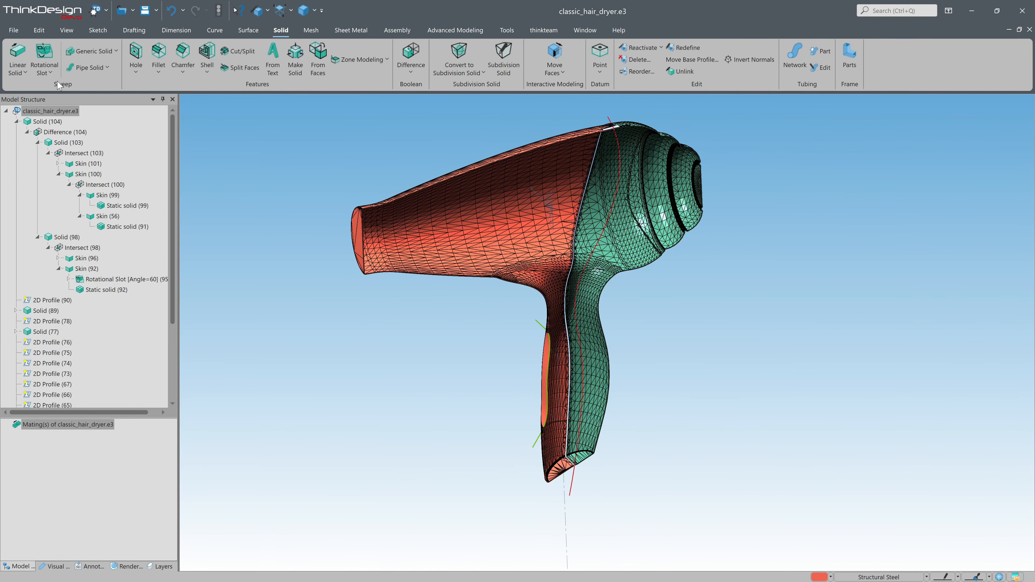
click(18, 68)
click(36, 110)
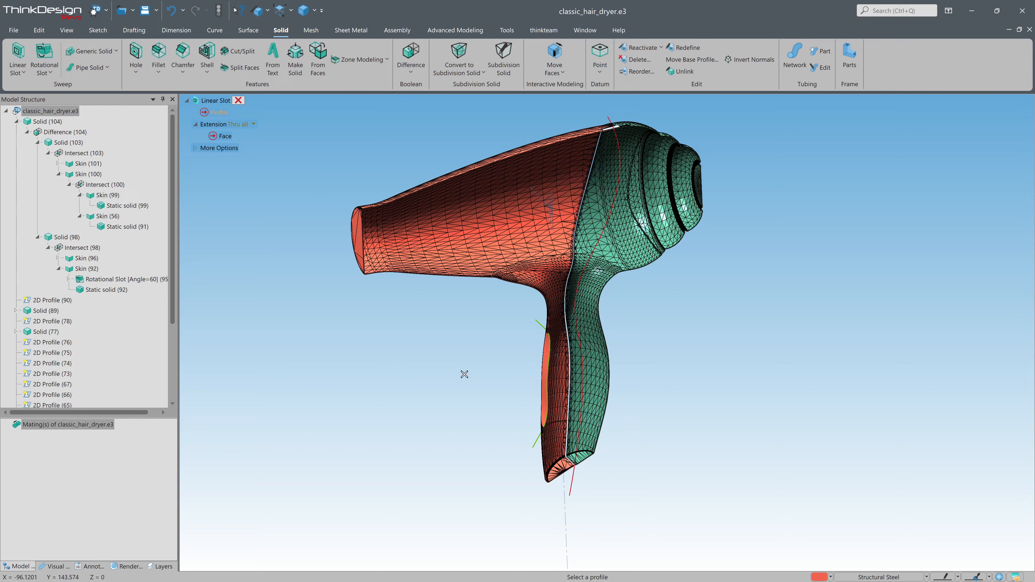
click(559, 351)
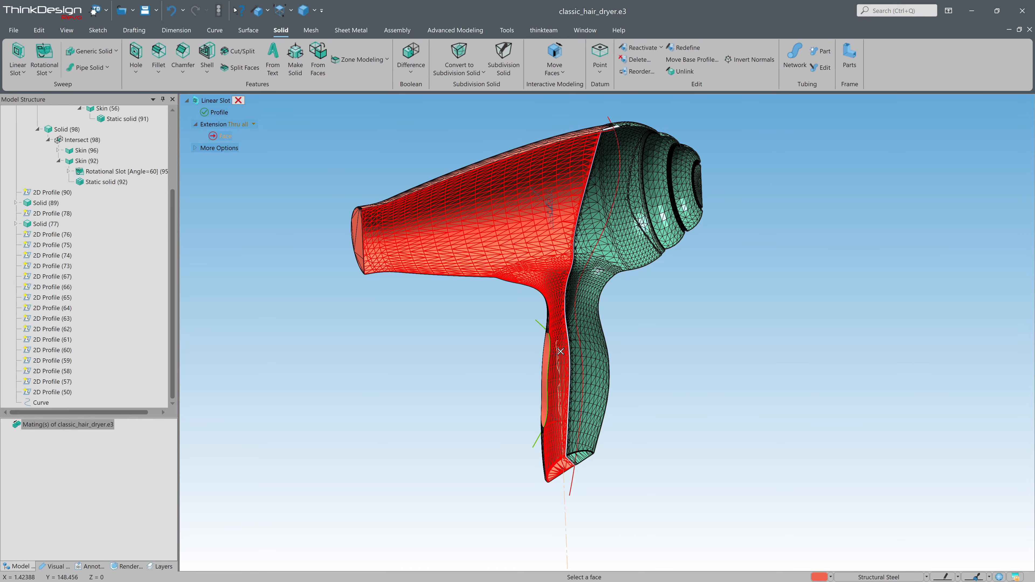
- Turn off the section view, pick the grip pocket face, reverse the slot direction outward, and cut the Thru all slot
click(67, 30)
click(635, 67)
scroll(546, 394, up, 3)
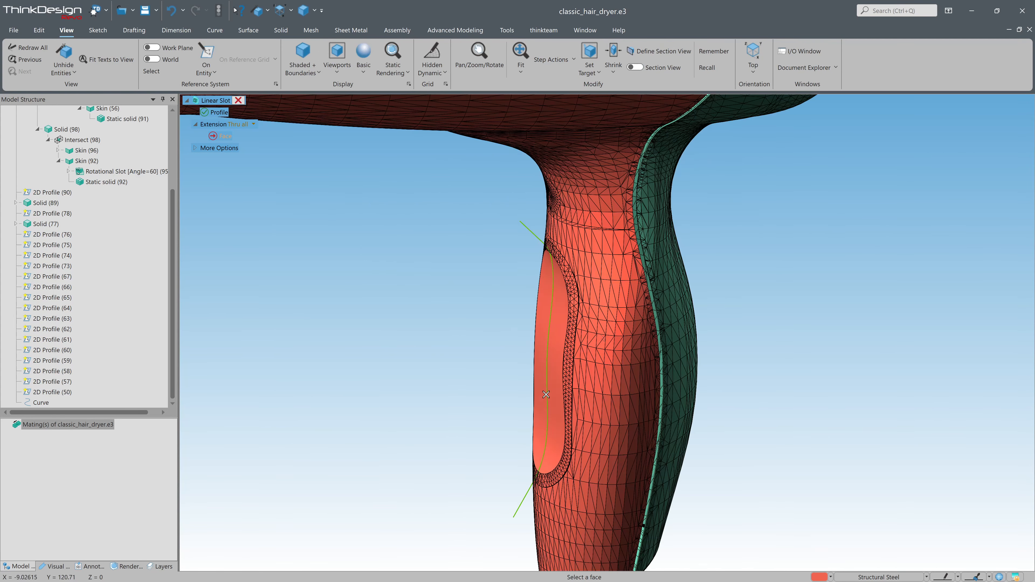
click(544, 377)
middle_drag(488, 286, 528, 282)
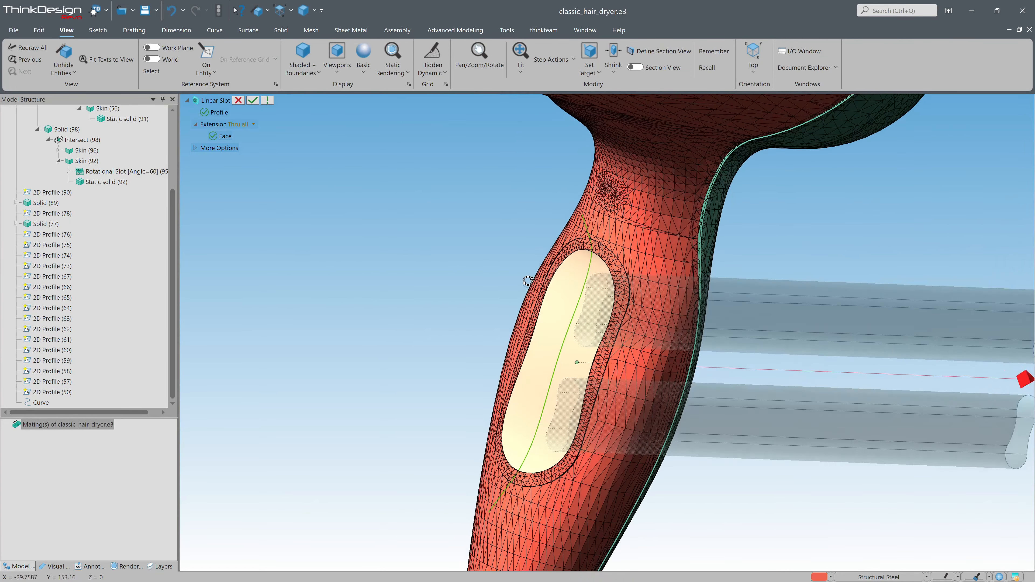
scroll(477, 284, down, 1)
click(763, 352)
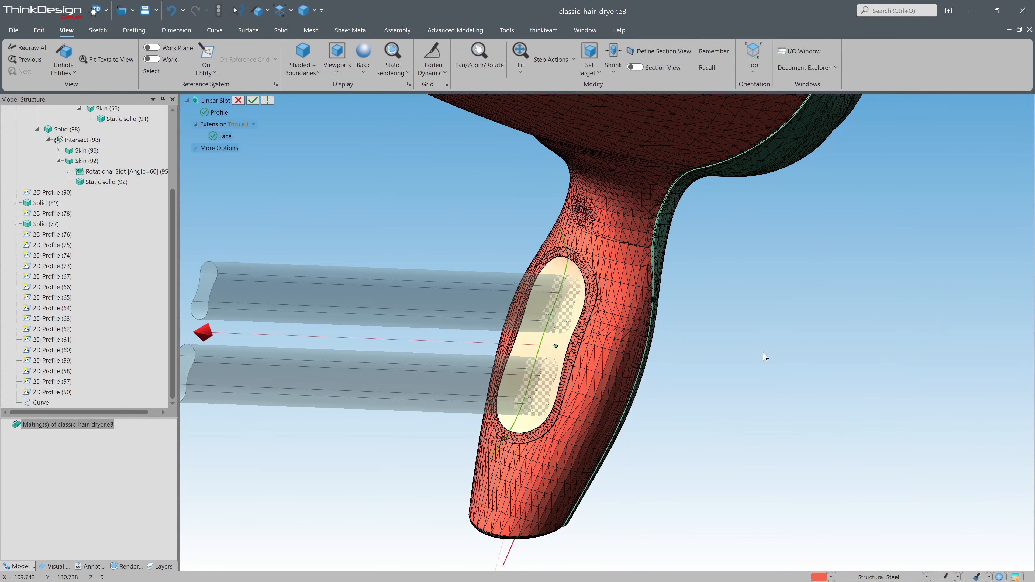
click(253, 101)
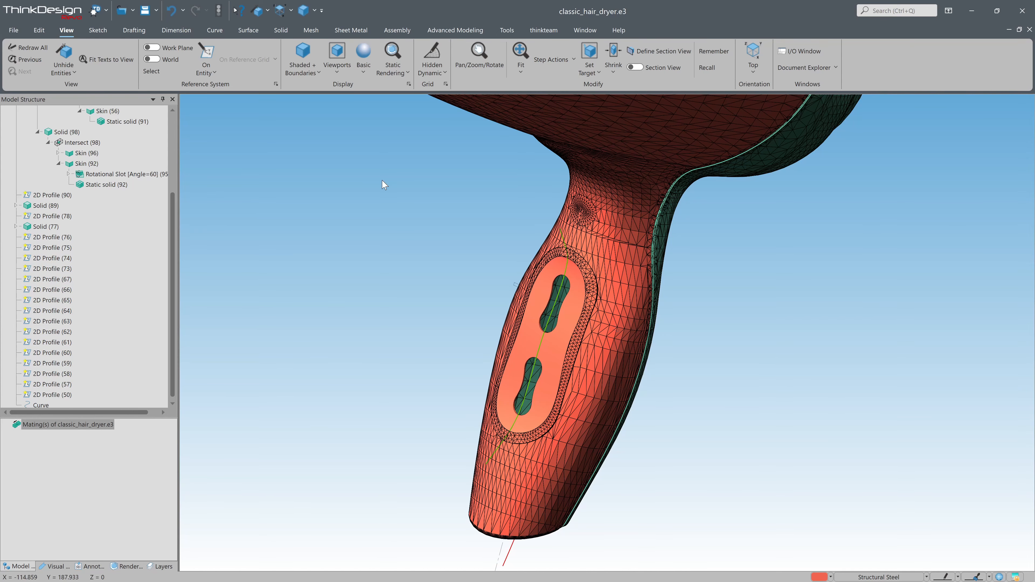
- Place a simple hole, with the For screw option off, on the handle's outer face above the grip pocket
scroll(464, 317, down, 1)
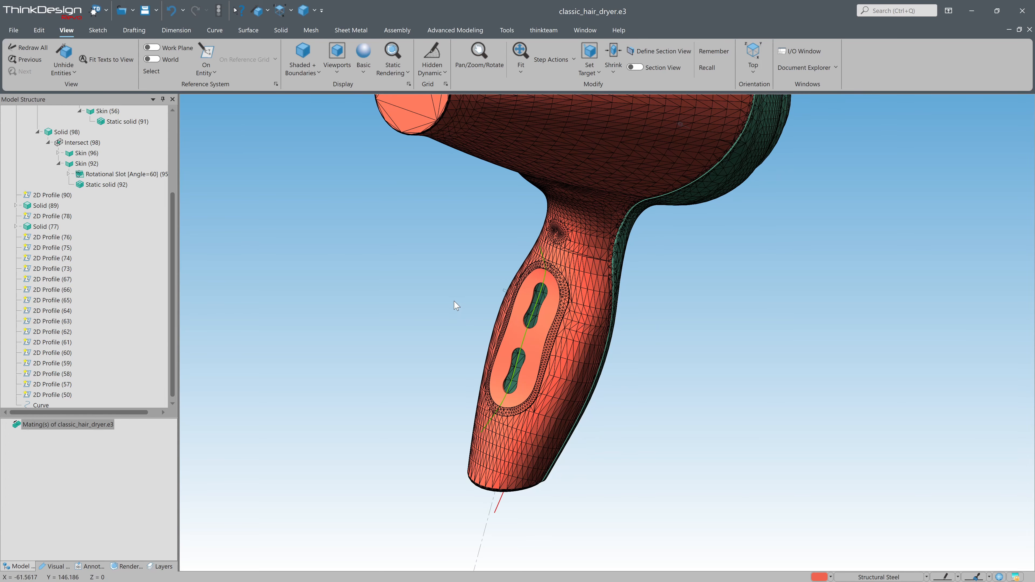
click(280, 30)
click(136, 57)
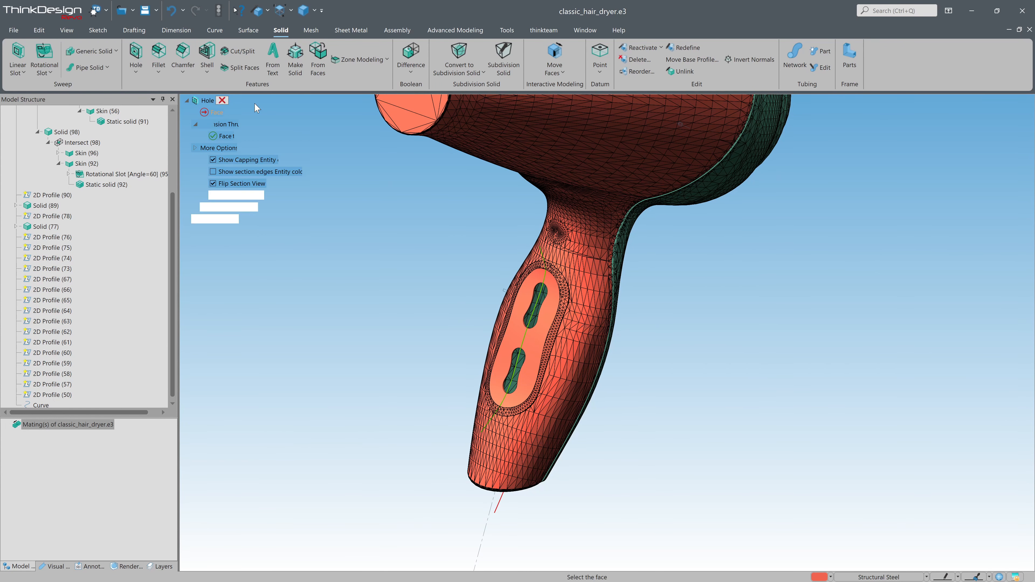
click(556, 232)
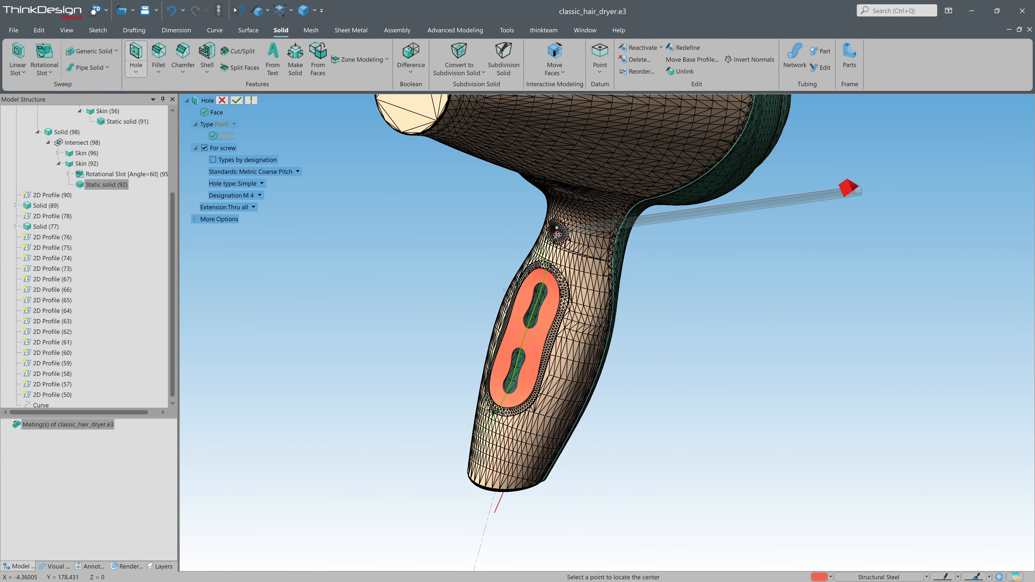
scroll(557, 234, up, 4)
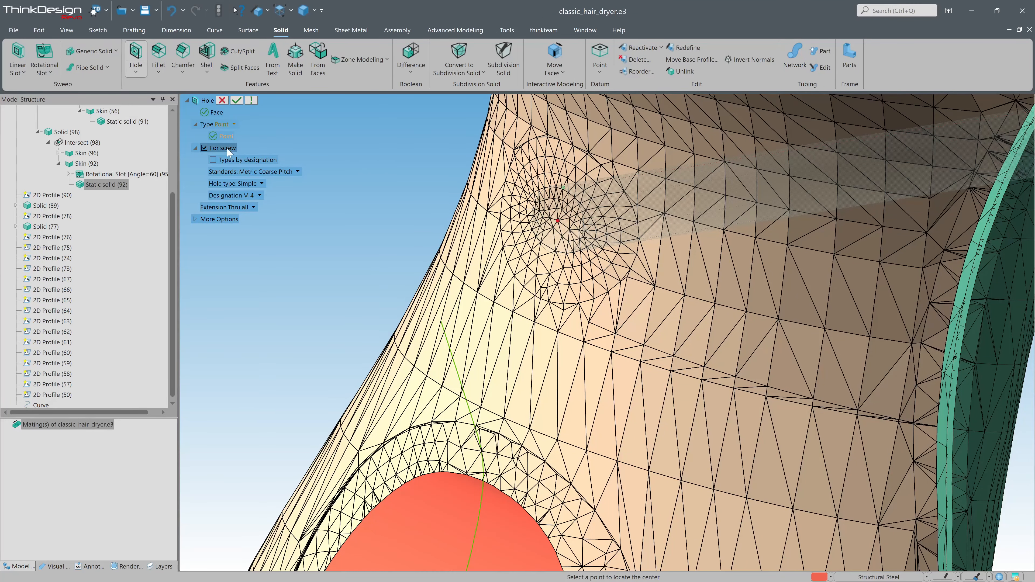
click(204, 148)
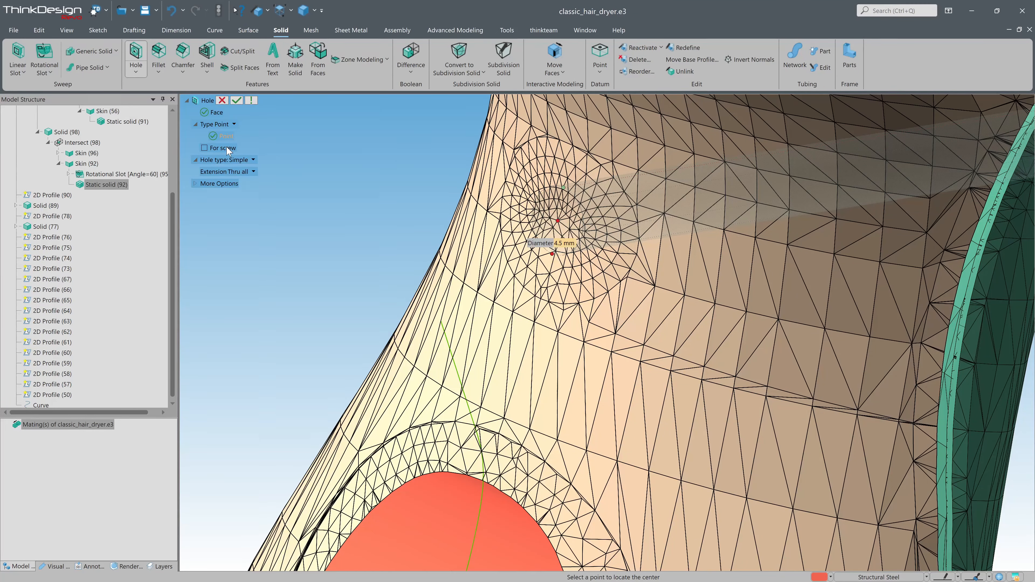
- Set the hole's diameter to 12 mm and its extension to Thru next, and create it
click(570, 245)
text(12)
key(Return)
middle_drag(568, 244, 527, 306)
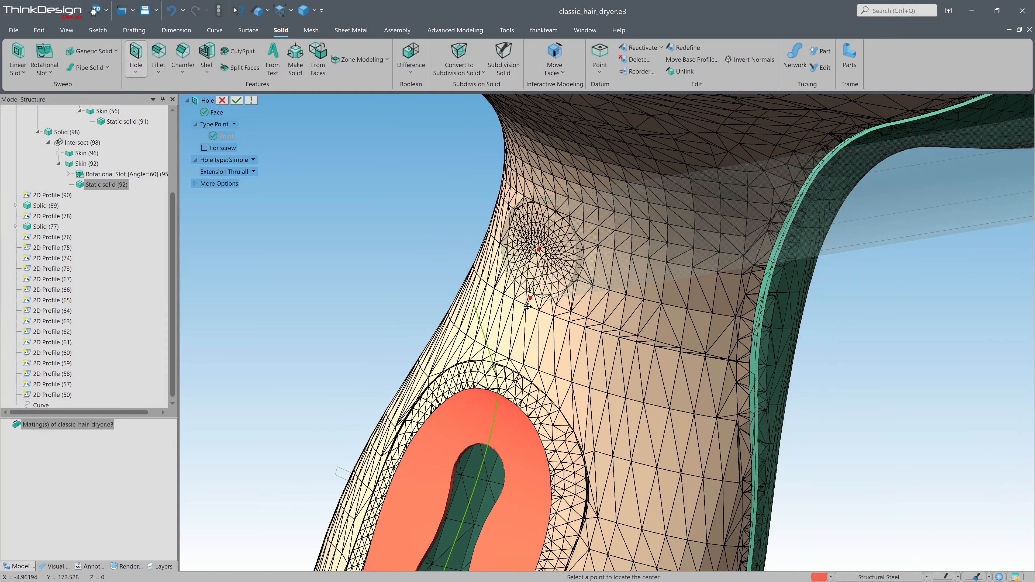
click(253, 172)
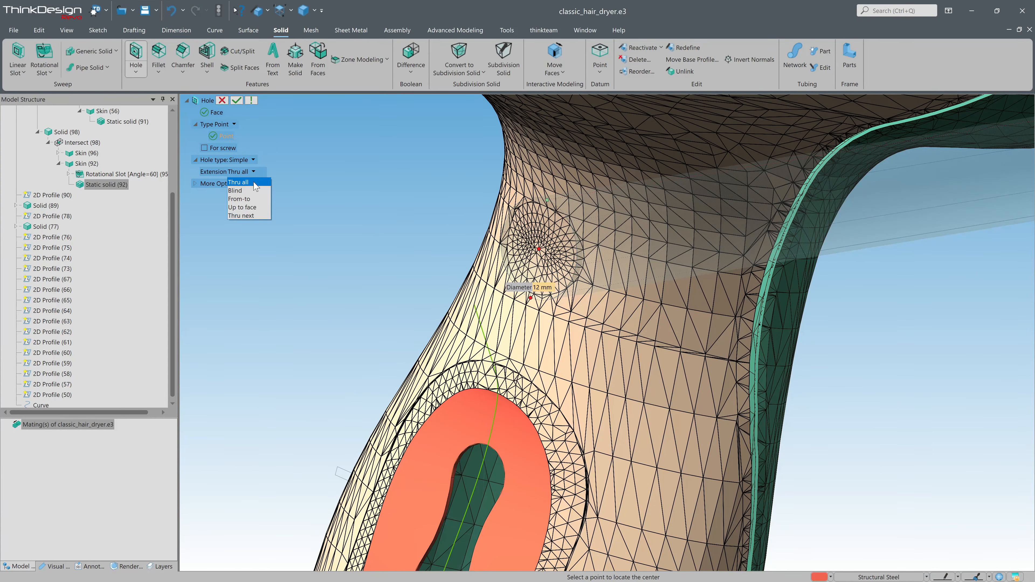
click(260, 214)
click(237, 100)
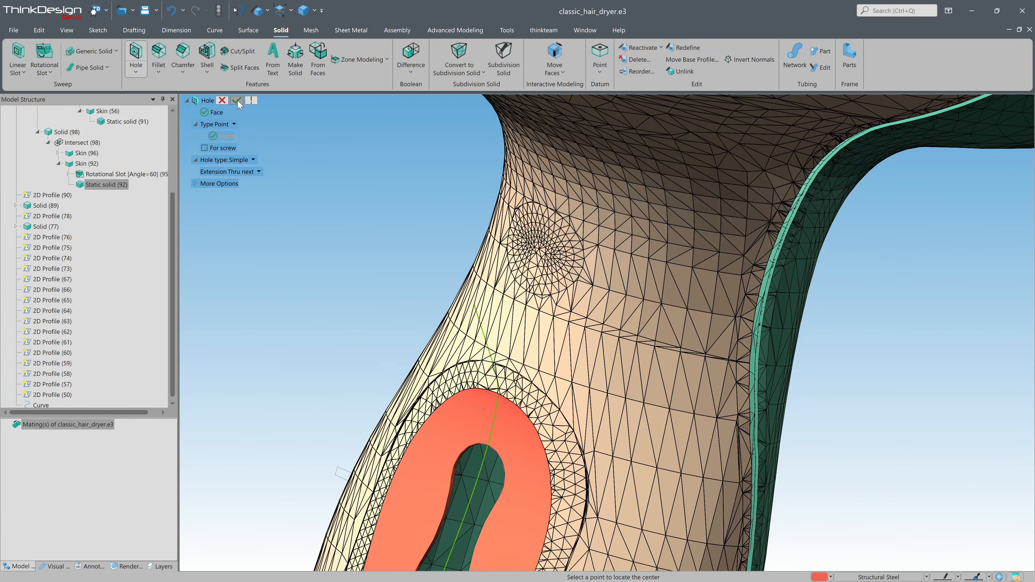
mouse_move(416, 225)
middle_down()
mouse_move(430, 215)
mouse_move(415, 219)
middle_up()
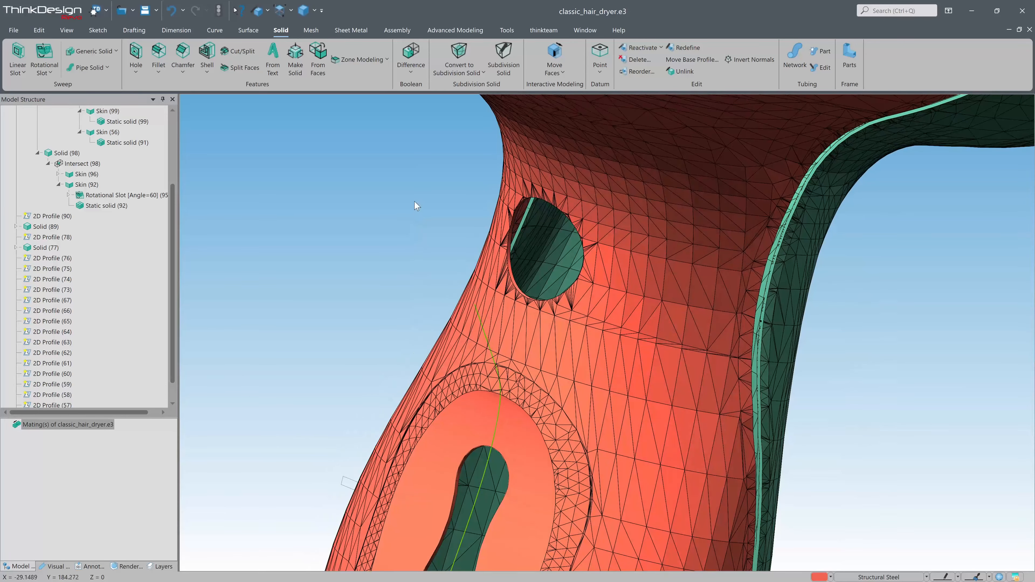
- Hide the green rear half of the dryer body
scroll(416, 193, down, 3)
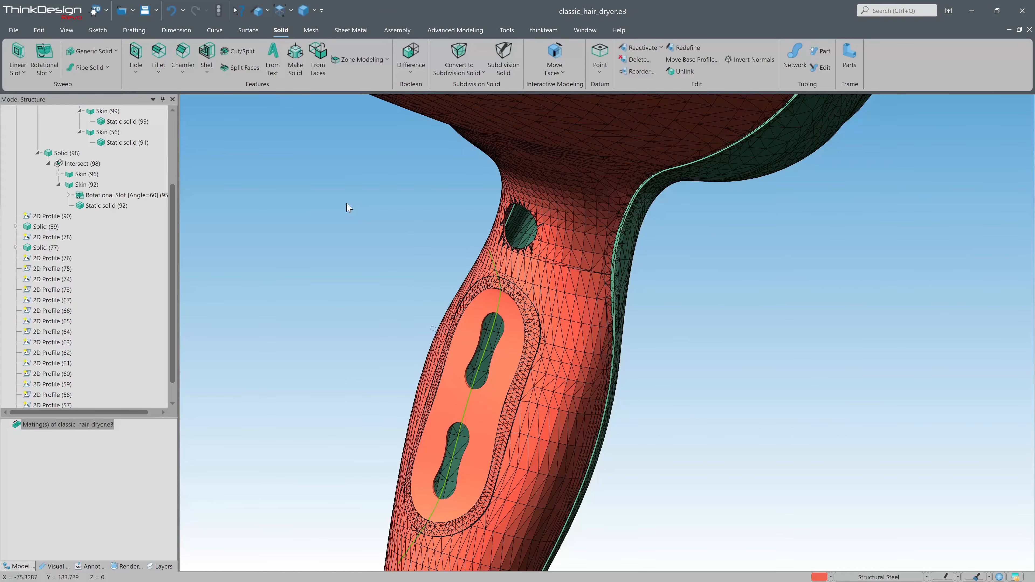
scroll(349, 207, down, 3)
click(257, 11)
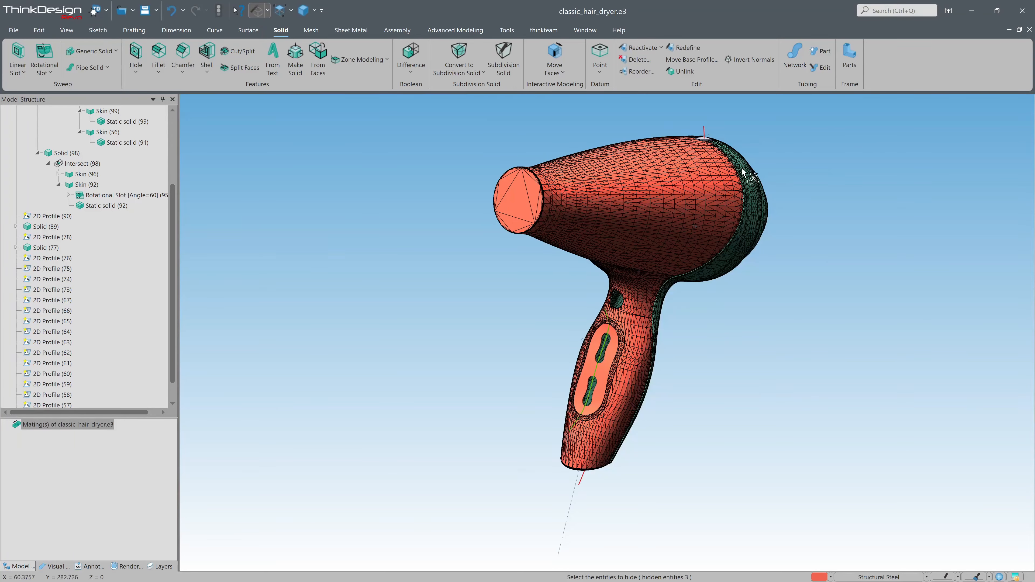
click(747, 179)
- Place a shaft on the handle's inner wall between the round hole and the grip pocket, with a 2 deg angle
scroll(676, 318, up, 5)
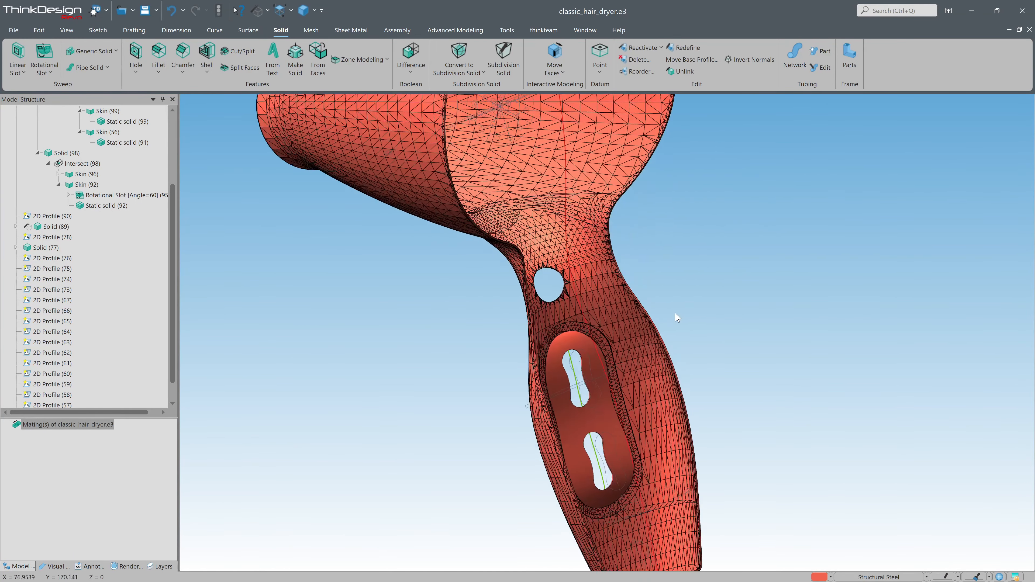
click(136, 71)
click(147, 103)
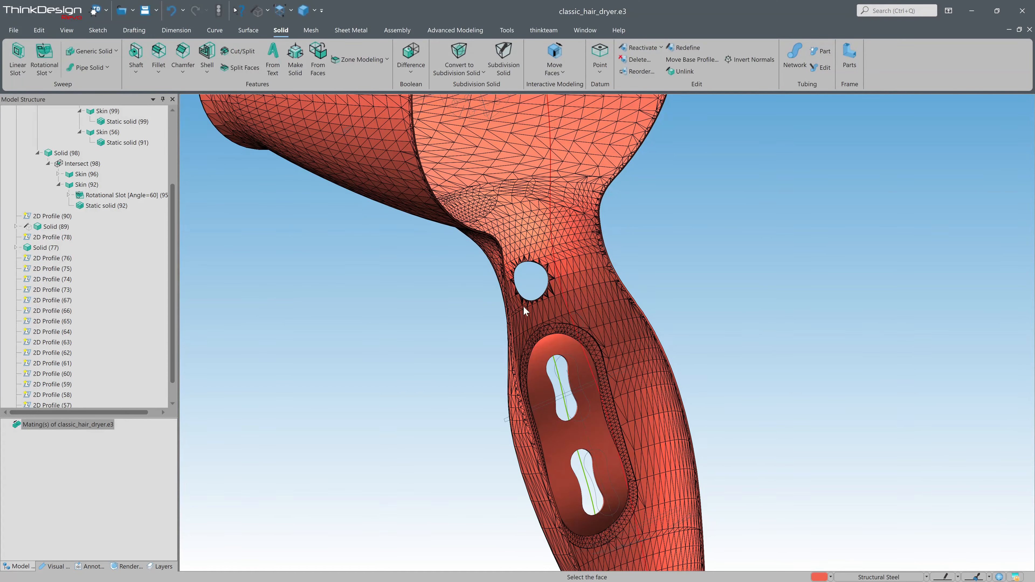
click(525, 311)
scroll(533, 316, up, 2)
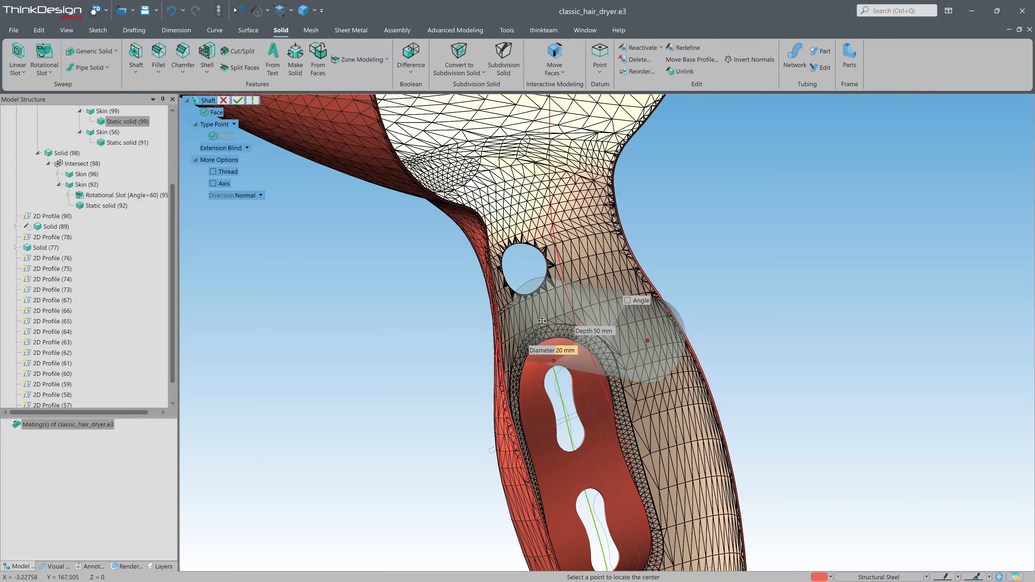
click(633, 300)
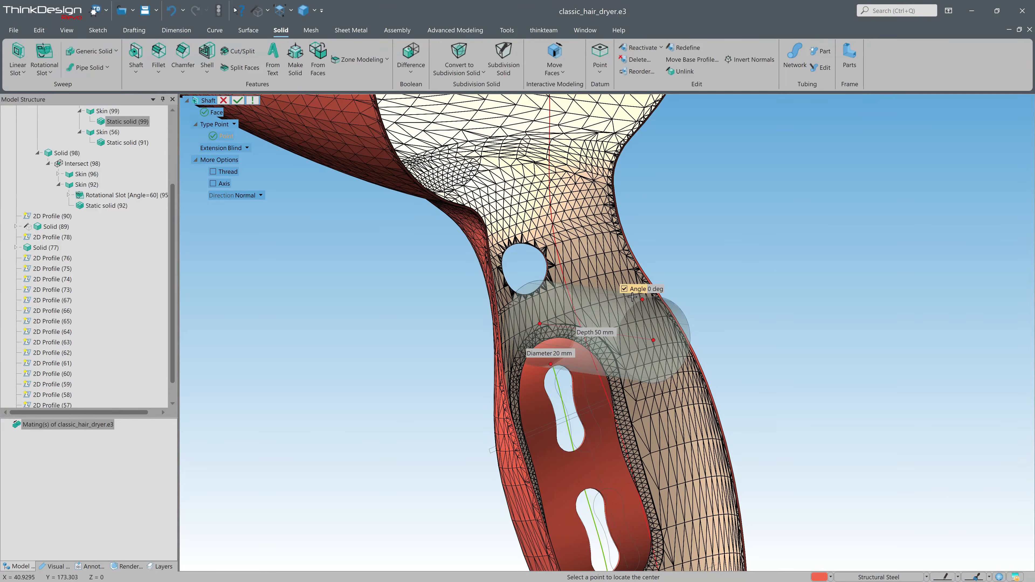
drag(632, 297, 634, 301)
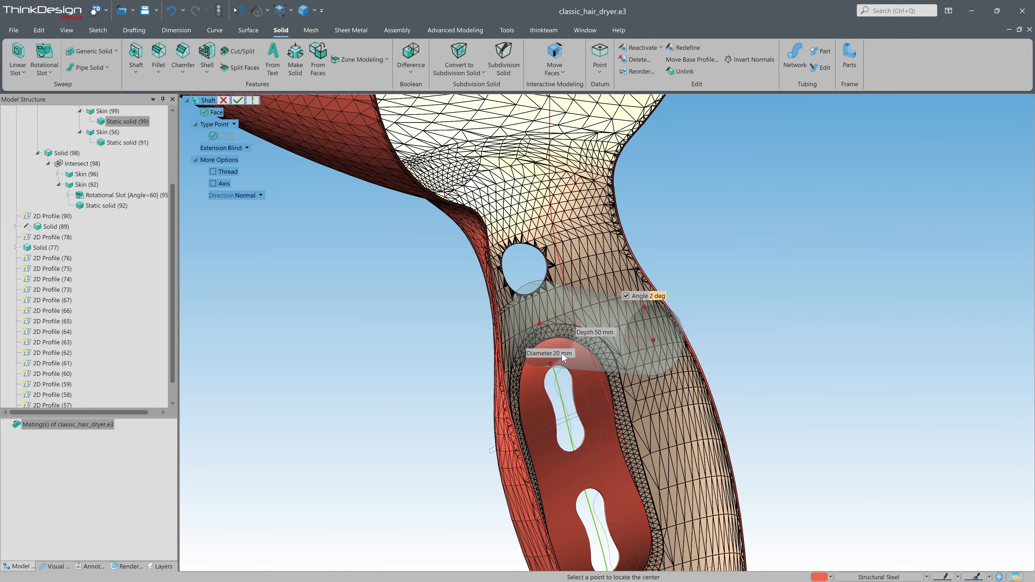
- Set the shaft's diameter to 9 mm and its depth to 17.5 mm
text(9)
key(Return)
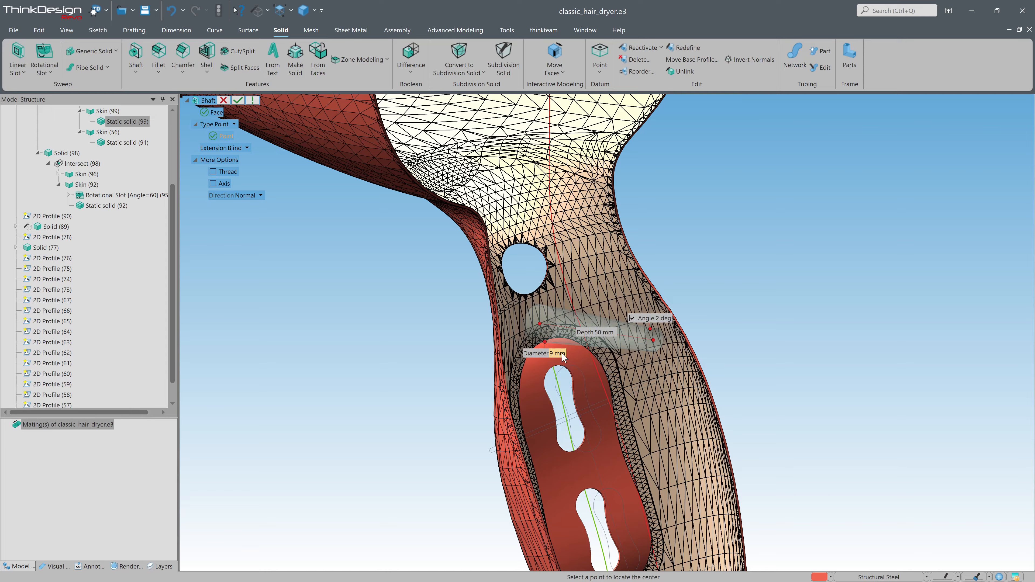
click(607, 333)
text(17.5)
key(Return)
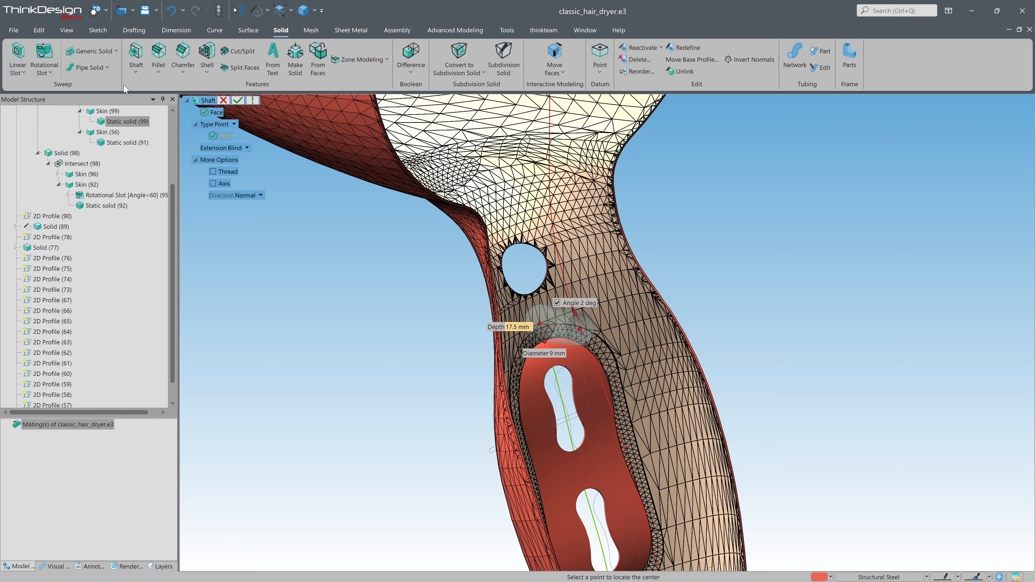
- Turn on the section view, set the shaft's direction to X, and create the shaft
click(66, 29)
click(635, 68)
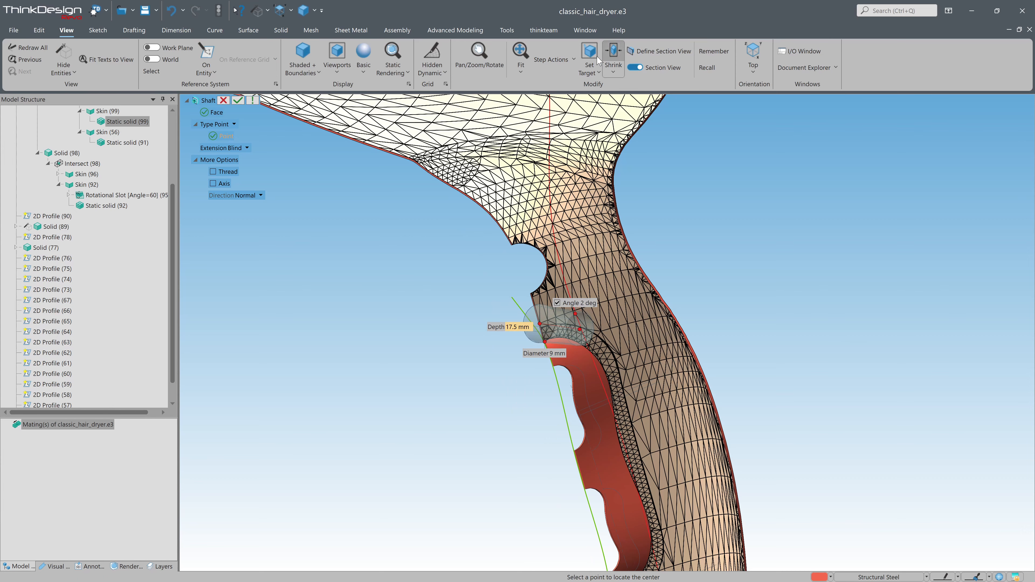
click(289, 12)
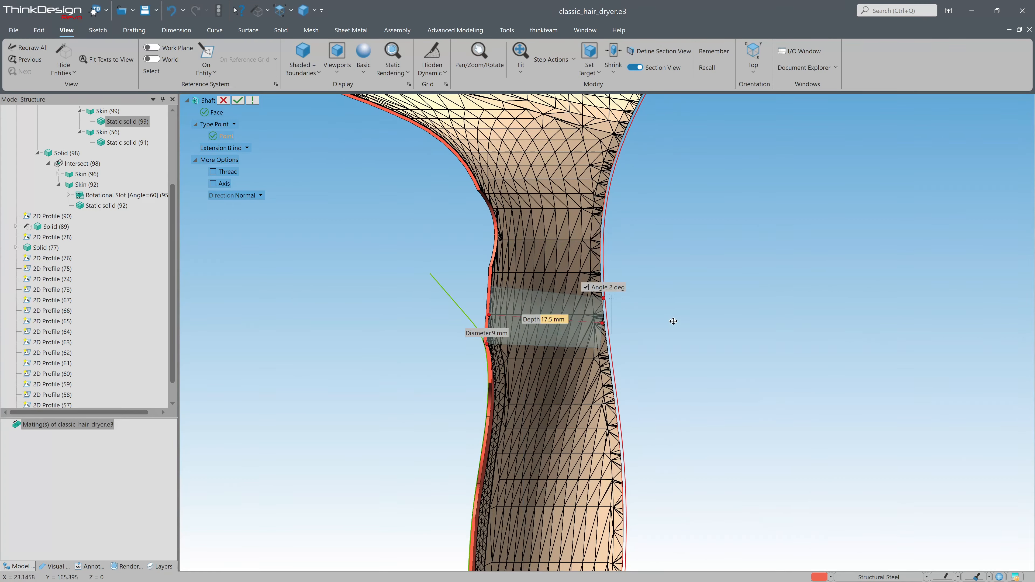
click(262, 195)
click(265, 225)
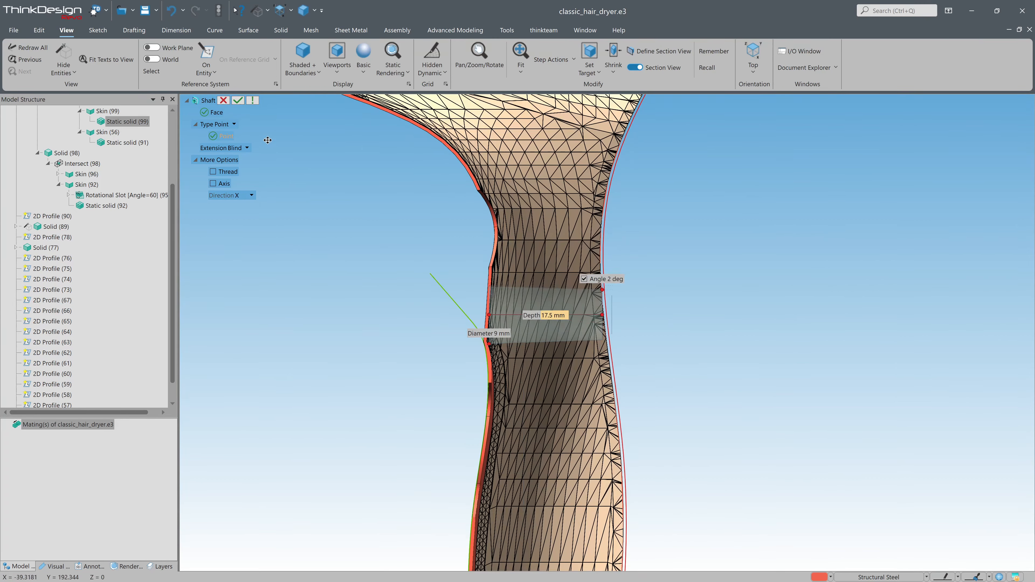
click(237, 100)
- Turn off the section view and place a threaded screw hole at the centre of the shaft's free end face
scroll(534, 283, down, 2)
middle_drag(611, 287, 560, 287)
click(632, 68)
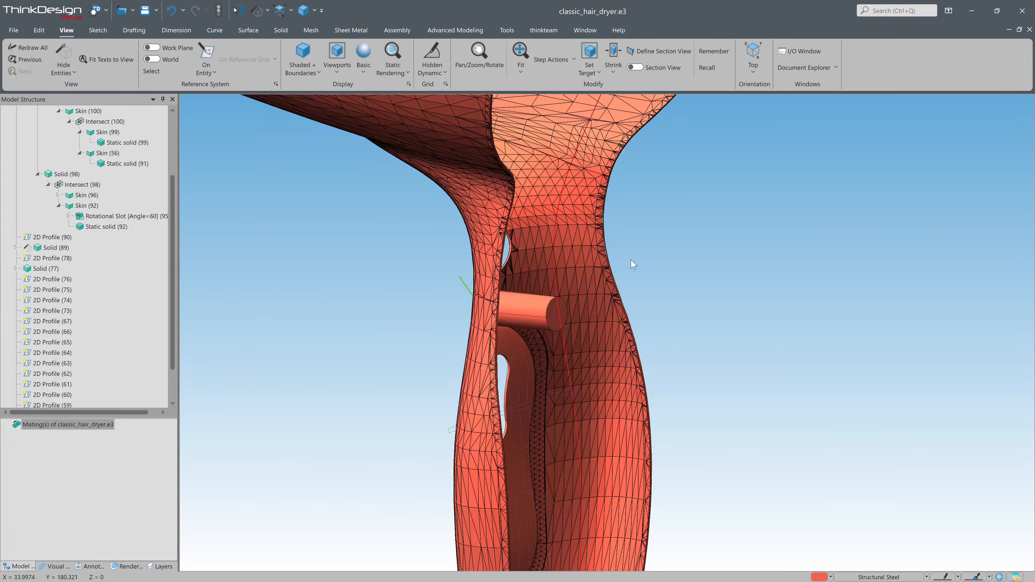
middle_drag(630, 260, 575, 261)
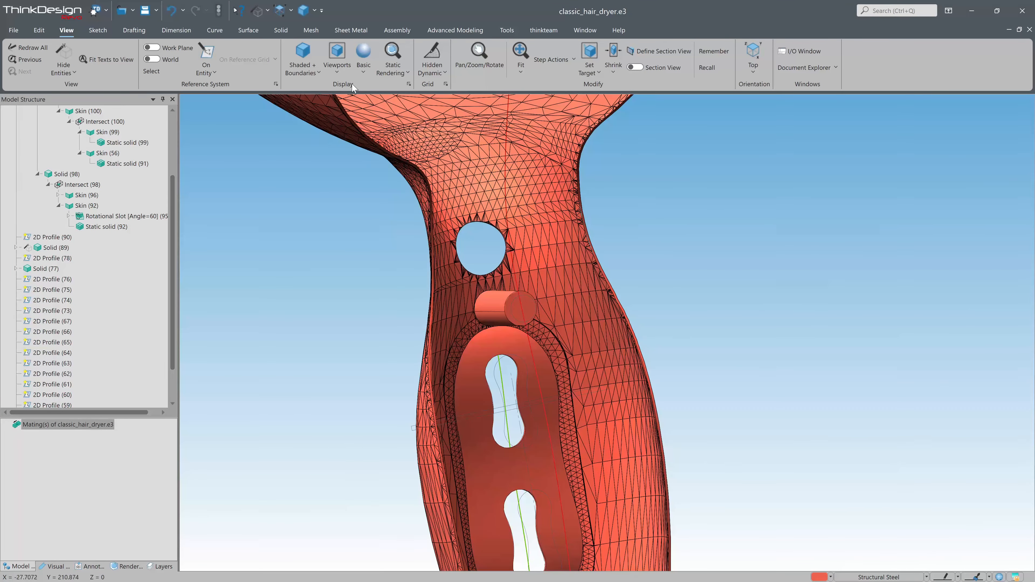
click(281, 31)
click(135, 56)
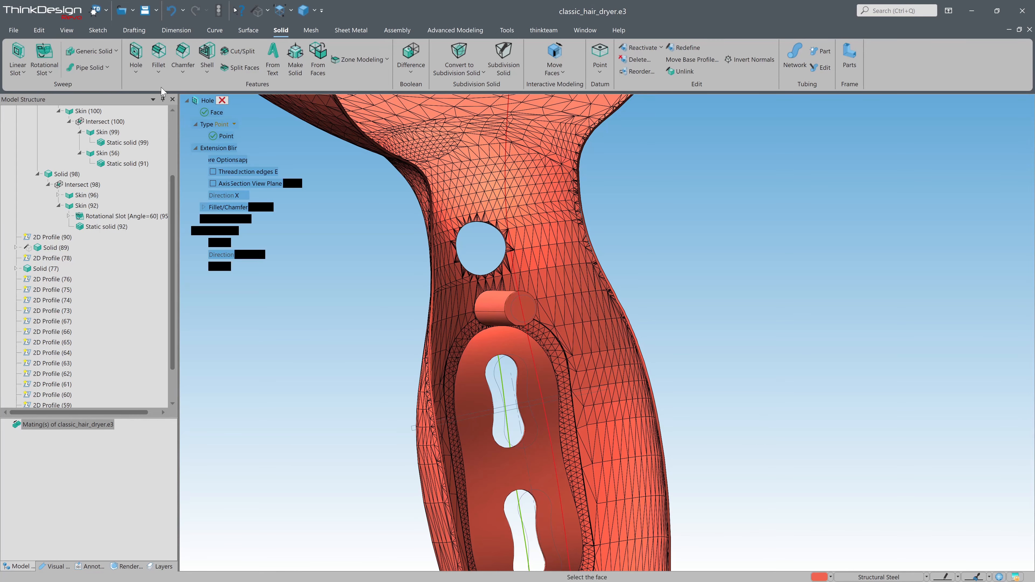
click(519, 313)
scroll(519, 313, up, 2)
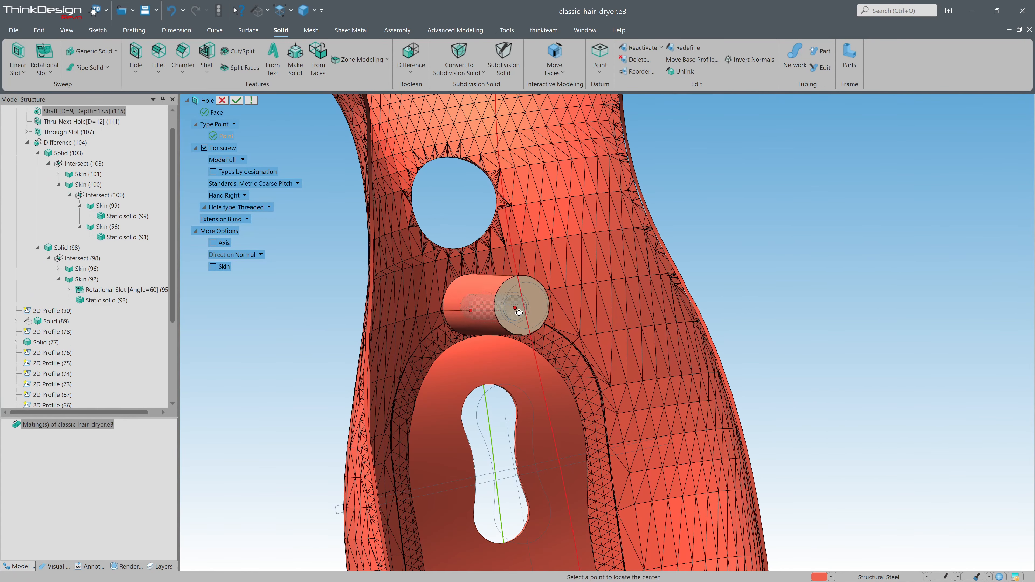
click(519, 312)
- Turn on the section view and create the M 4 threaded blind hole with a 10 mm thread depth in the shaft
scroll(509, 328, down, 2)
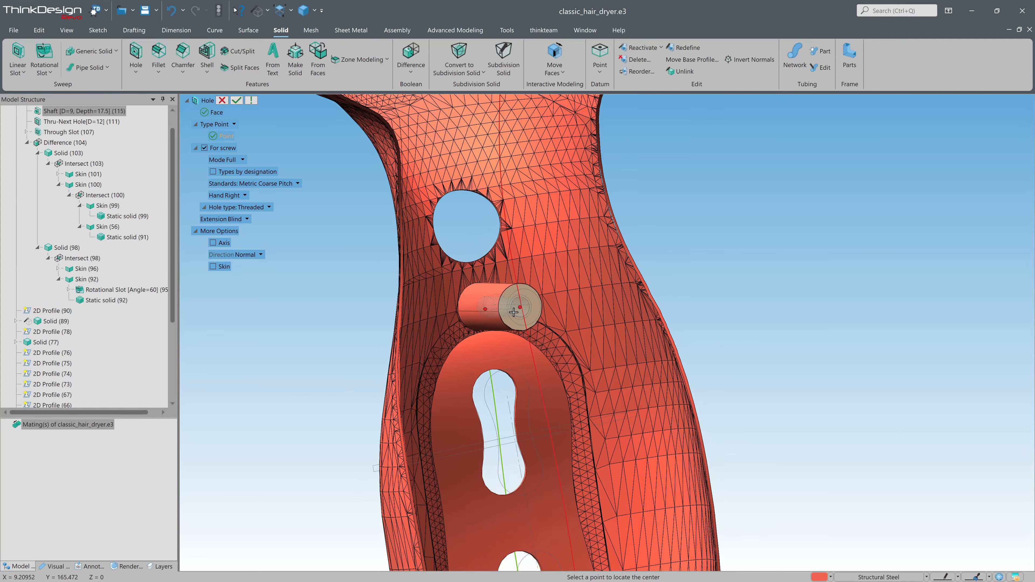
click(67, 29)
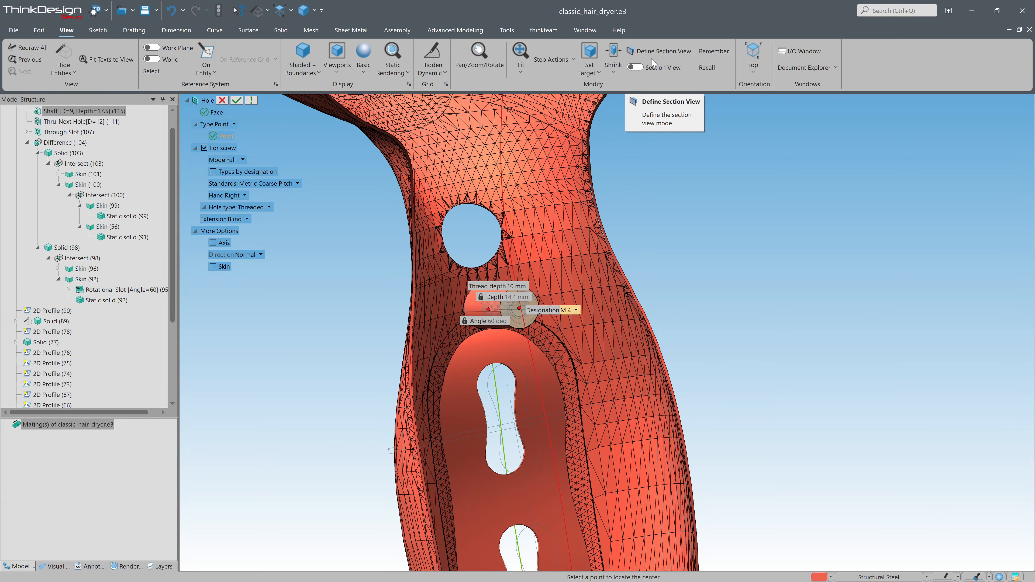
click(637, 68)
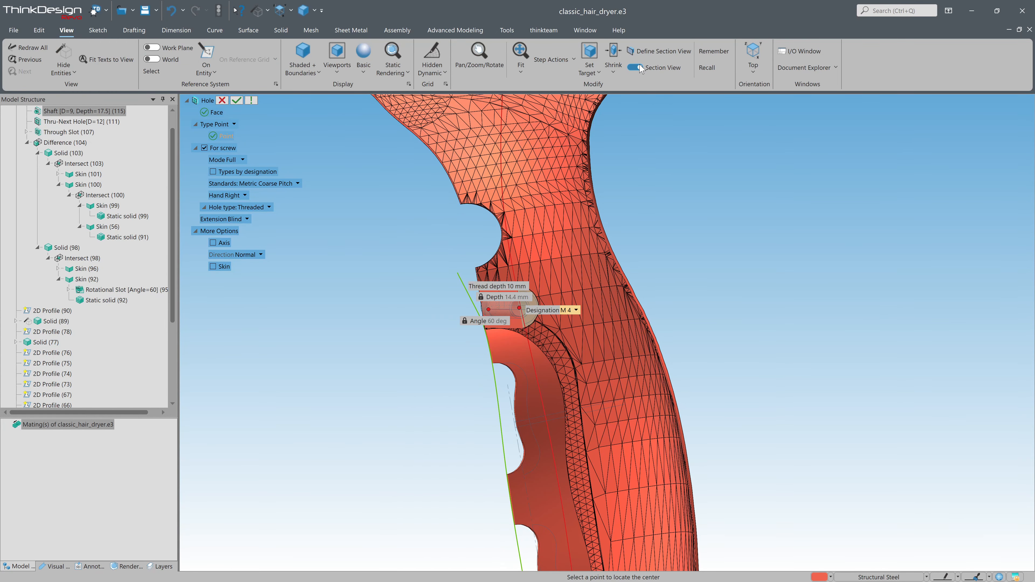
click(237, 101)
click(280, 10)
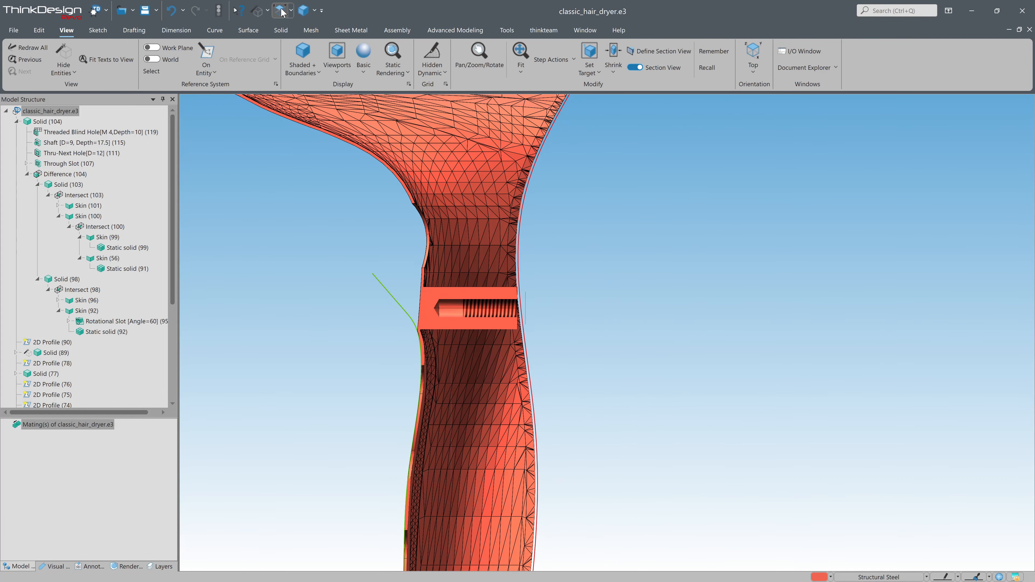
middle_drag(627, 162, 564, 173)
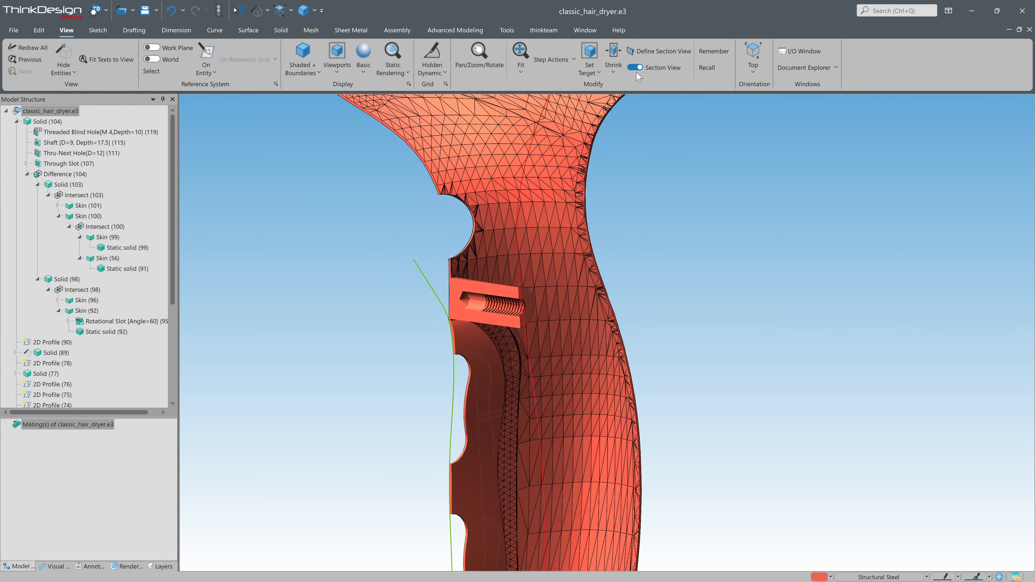
- View the whole handle without the section, restore the section view, and unhide the green half of the dryer shell
click(635, 67)
scroll(476, 218, down, 2)
scroll(476, 217, down, 2)
scroll(583, 410, down, 2)
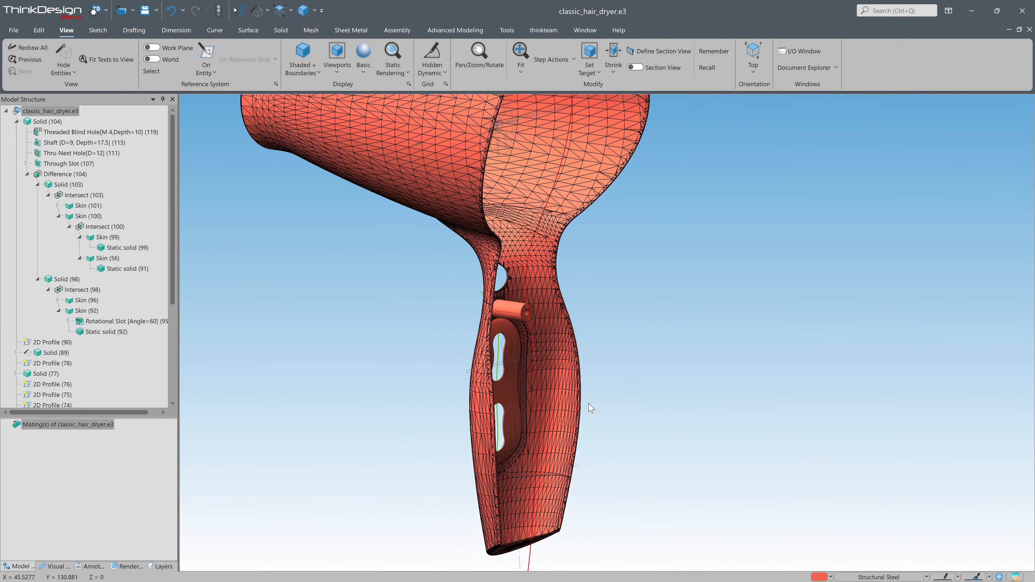
click(641, 69)
click(257, 10)
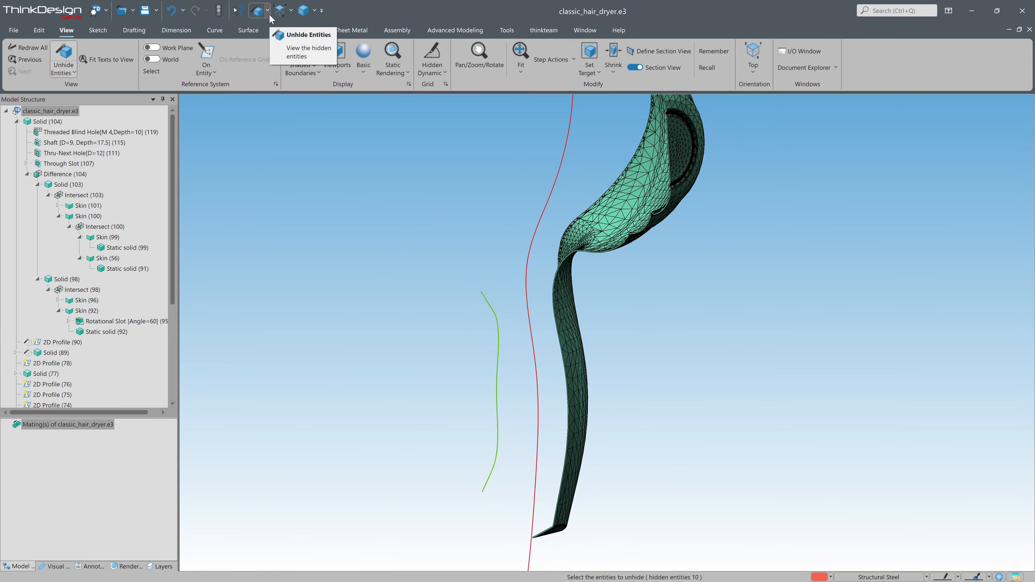
key(Escape)
click(280, 11)
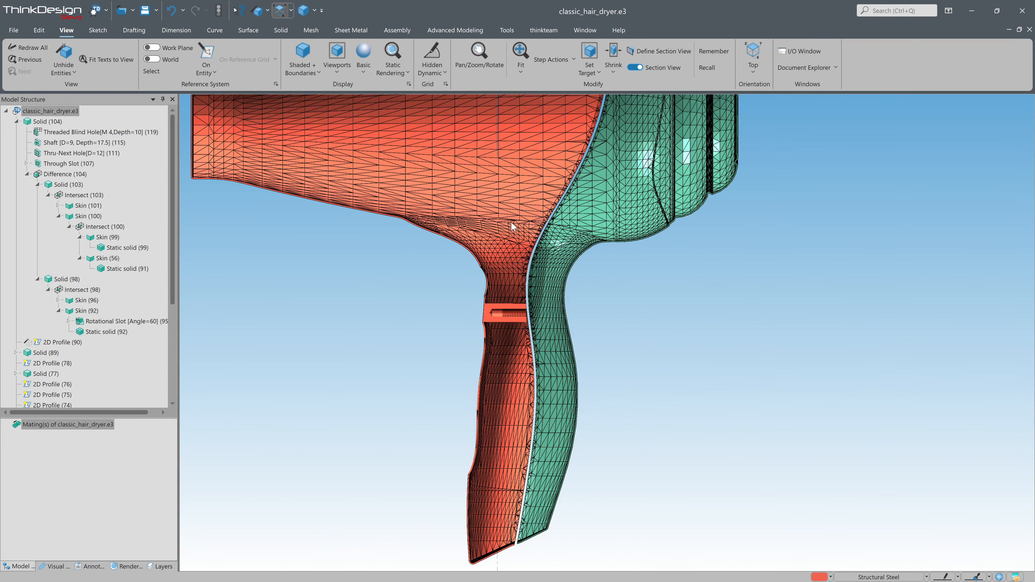
- Place a blind shaft on the green half's inner handle wall, opposite the red shaft with the threaded hole
scroll(545, 313, up, 2)
click(281, 30)
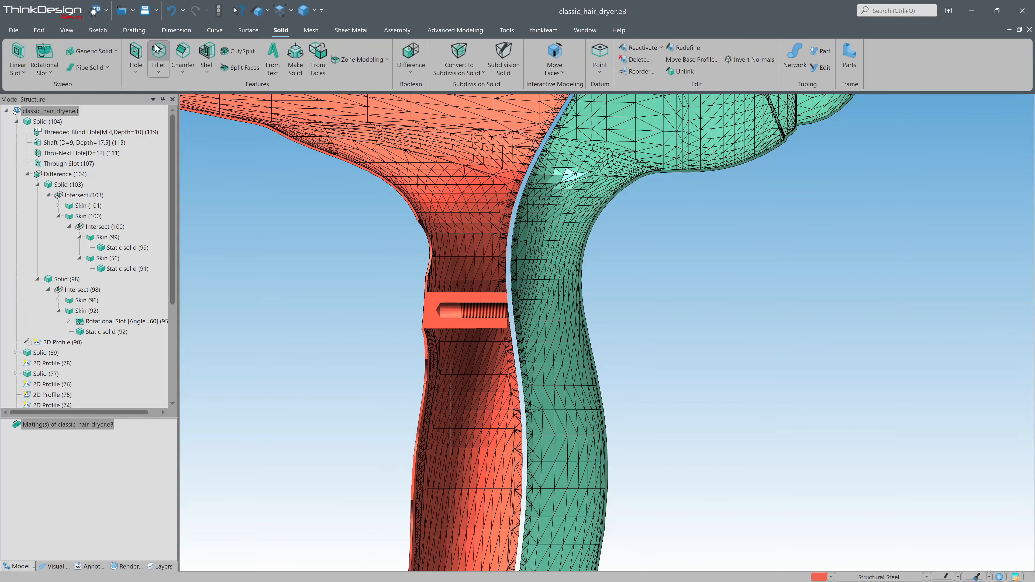
click(135, 69)
click(147, 97)
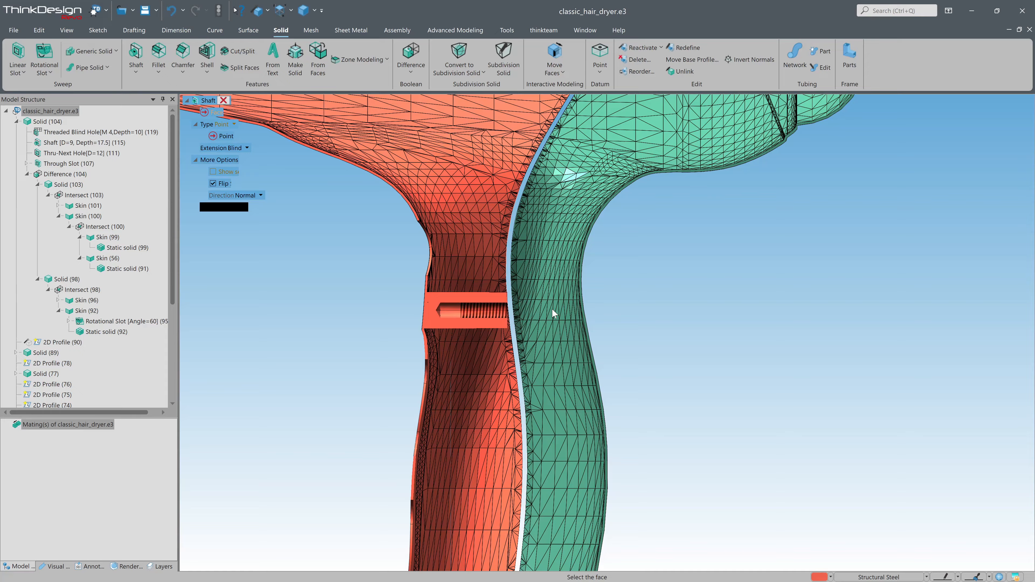
click(562, 319)
scroll(562, 322, up, 3)
middle_drag(542, 331, 481, 322)
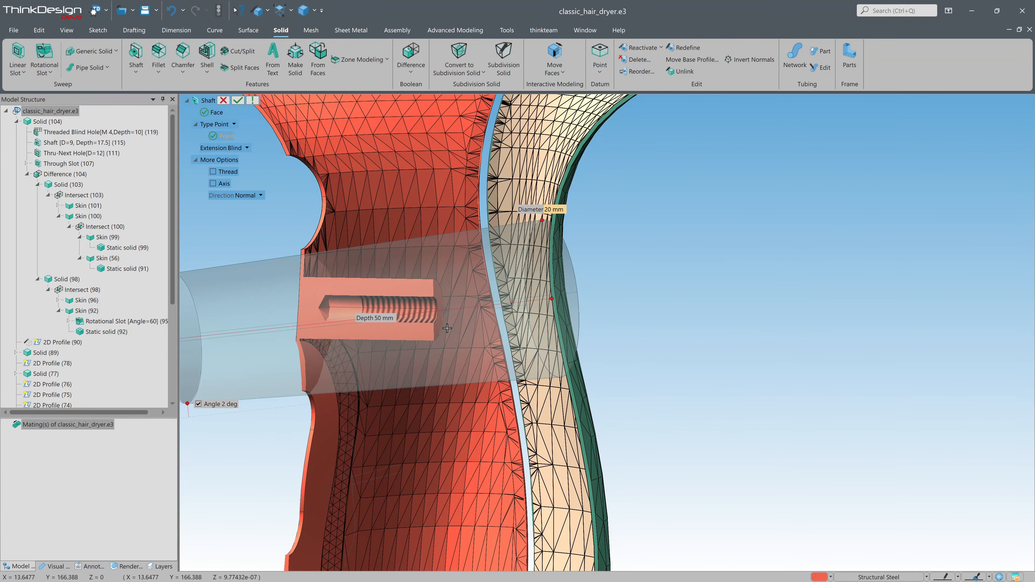
- Set the green half's shaft direction to X, diameter to 8.75 mm and depth to 14 mm, and create the shaft
click(280, 10)
click(256, 196)
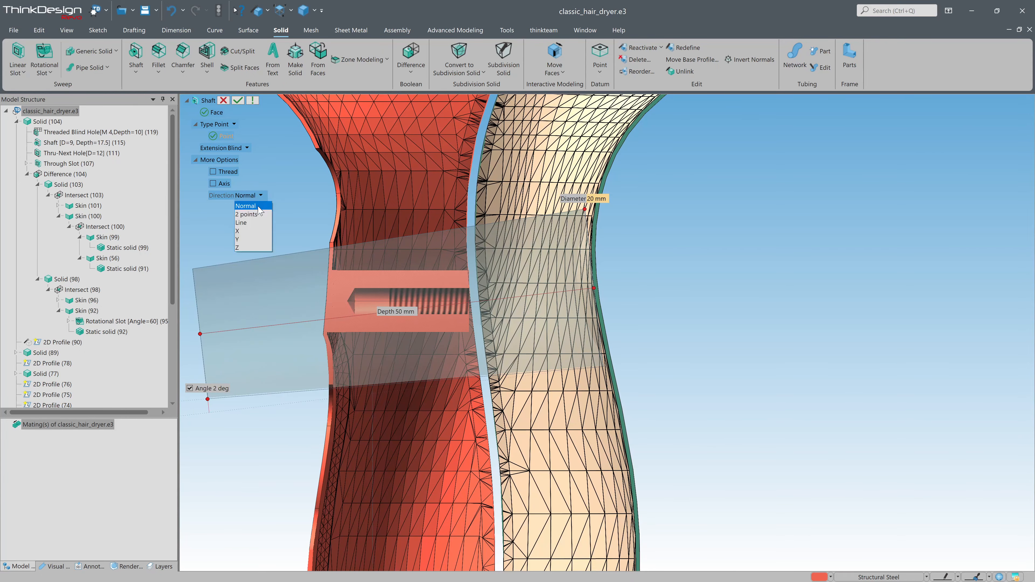
click(251, 230)
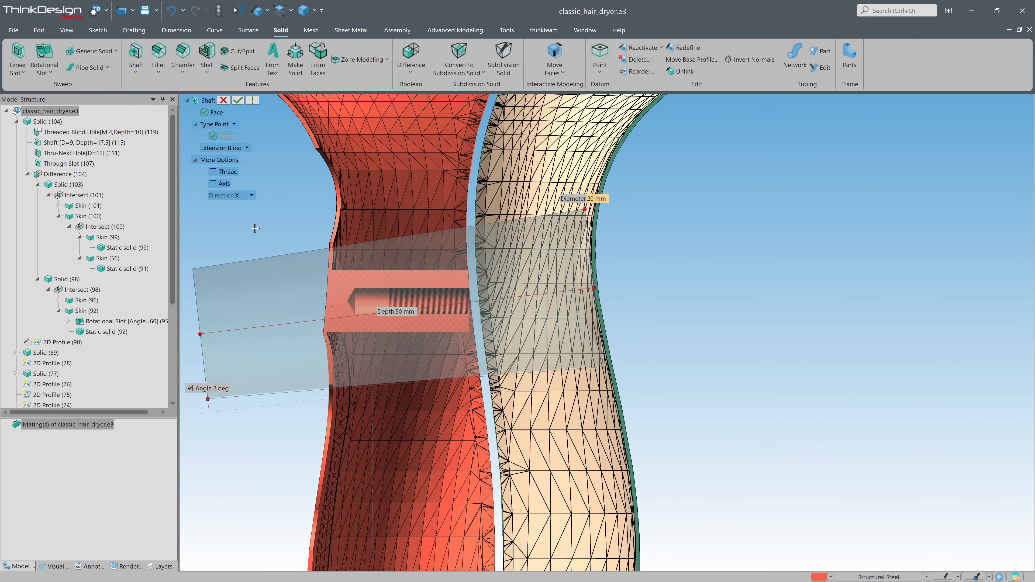
click(617, 217)
text(8.75)
key(Return)
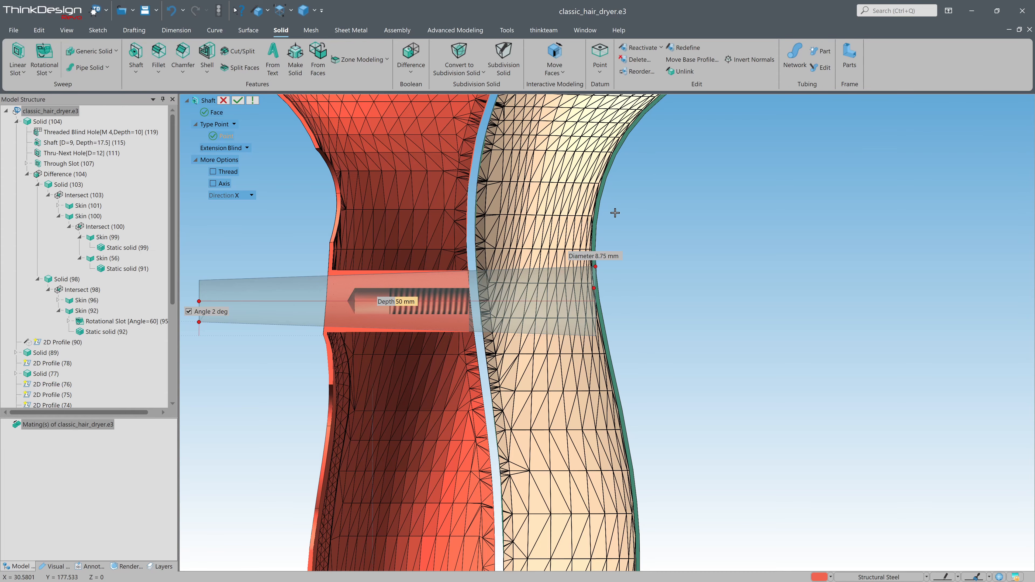
key(Return)
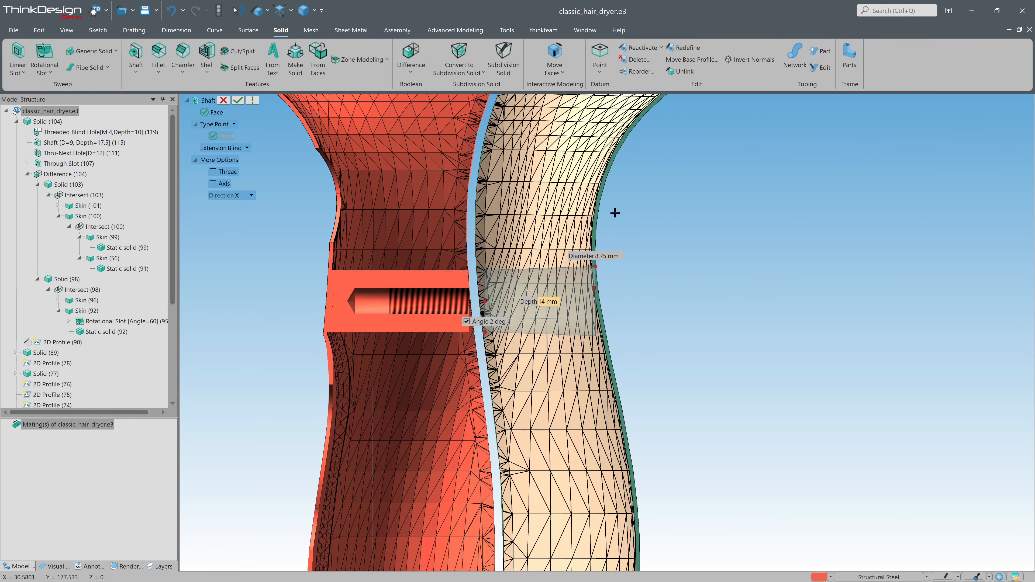
click(236, 102)
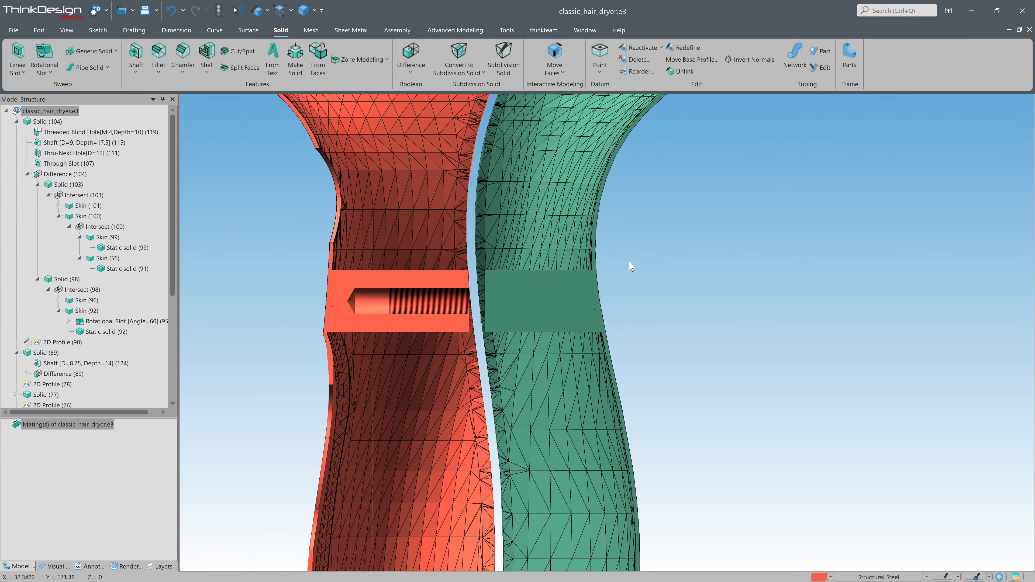
- Create a simple Thru all hole of 3.3 mm diameter centred on the free end face of the green shaft
middle_drag(631, 266, 638, 287)
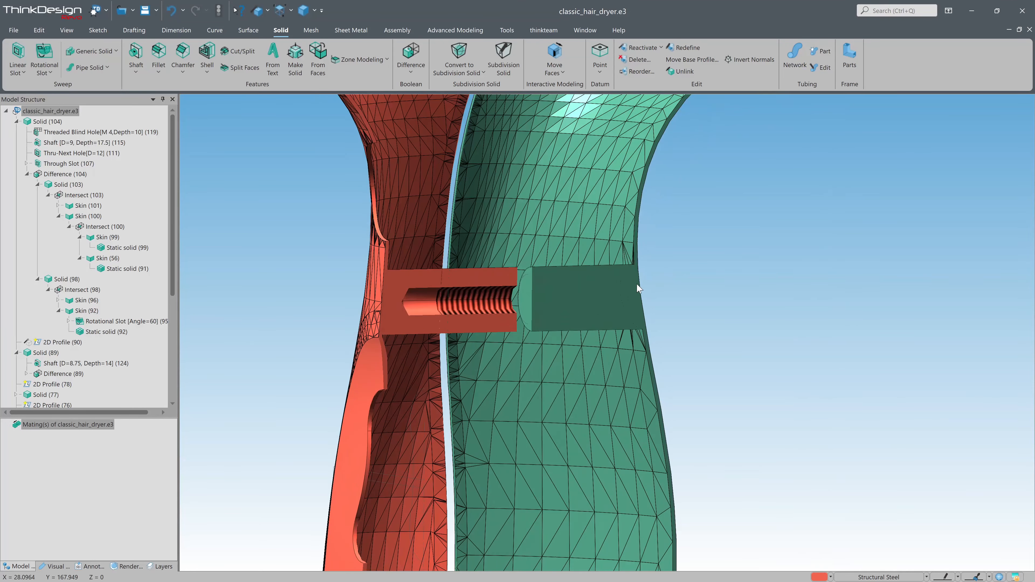
click(137, 78)
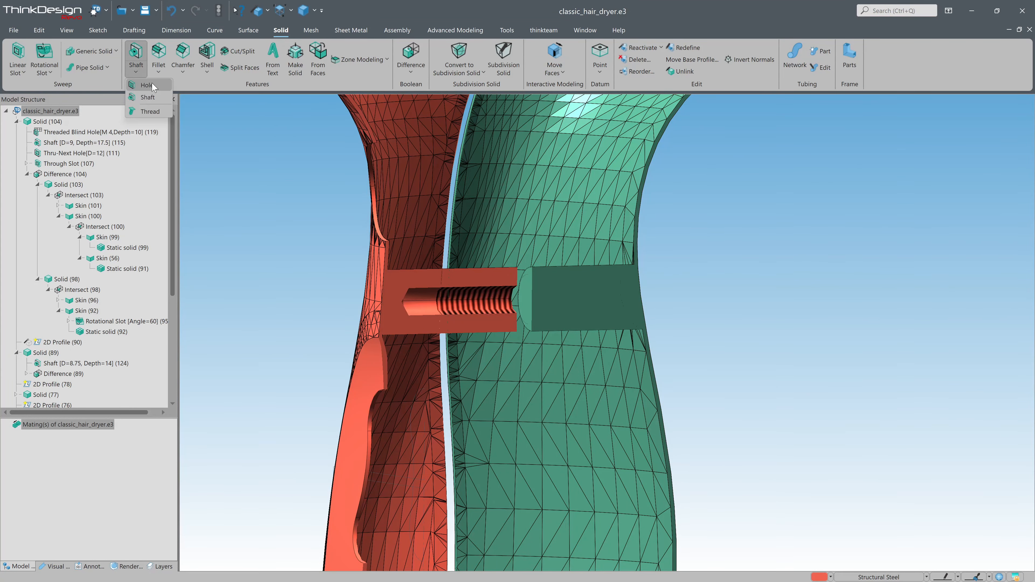
click(153, 112)
click(527, 299)
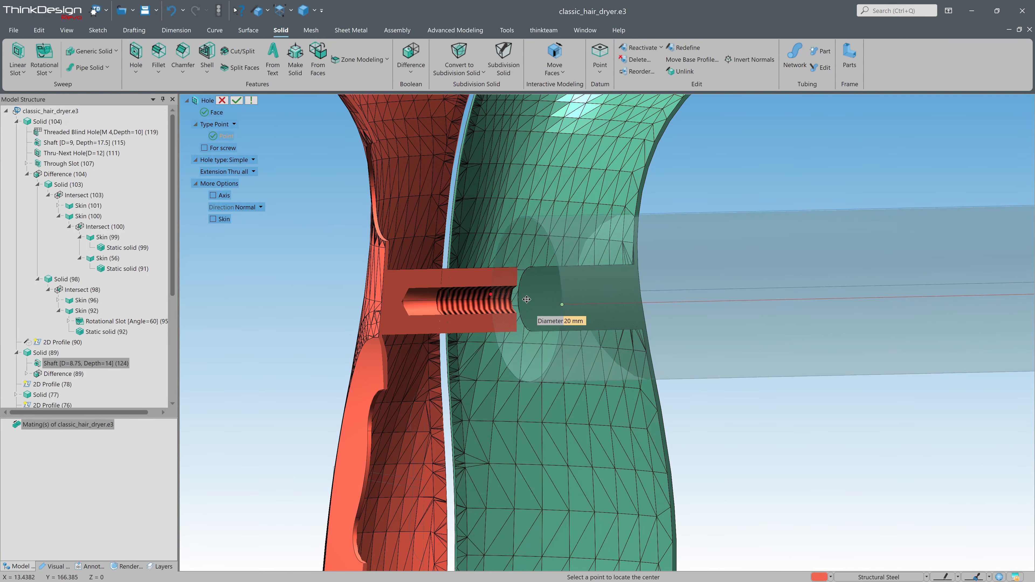
key(Return)
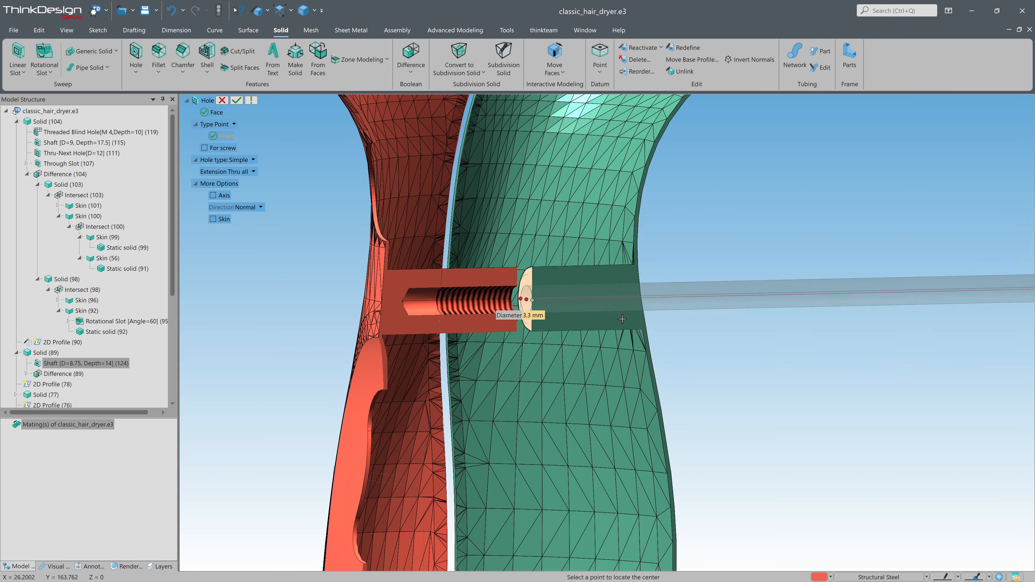
scroll(524, 297, up, 2)
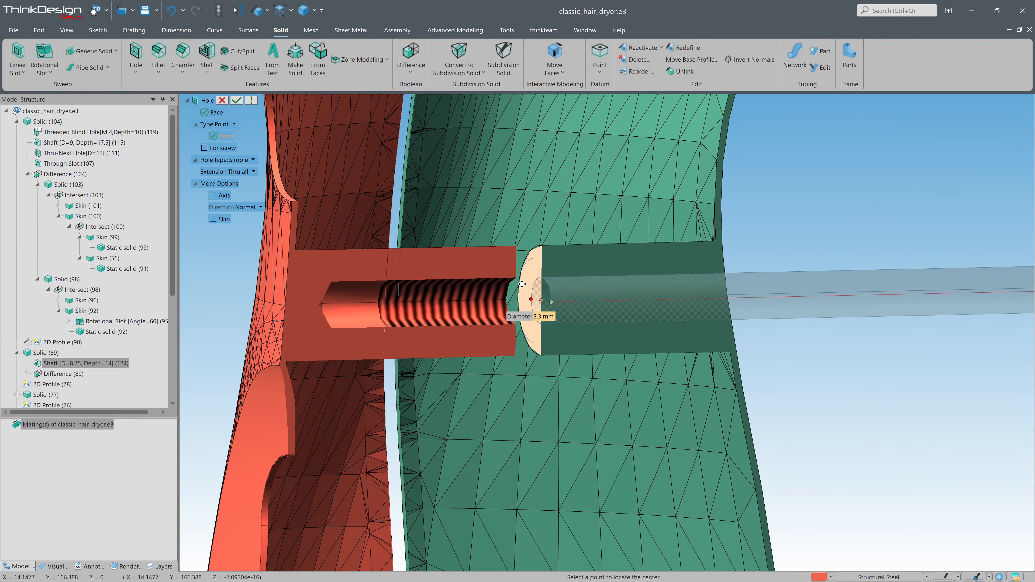
scroll(510, 304, down, 2)
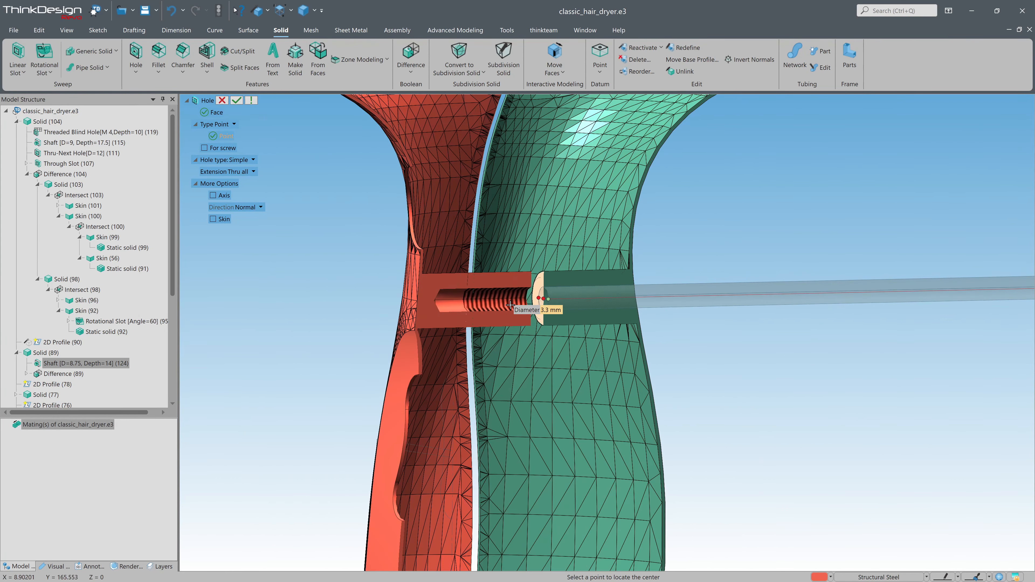
click(238, 101)
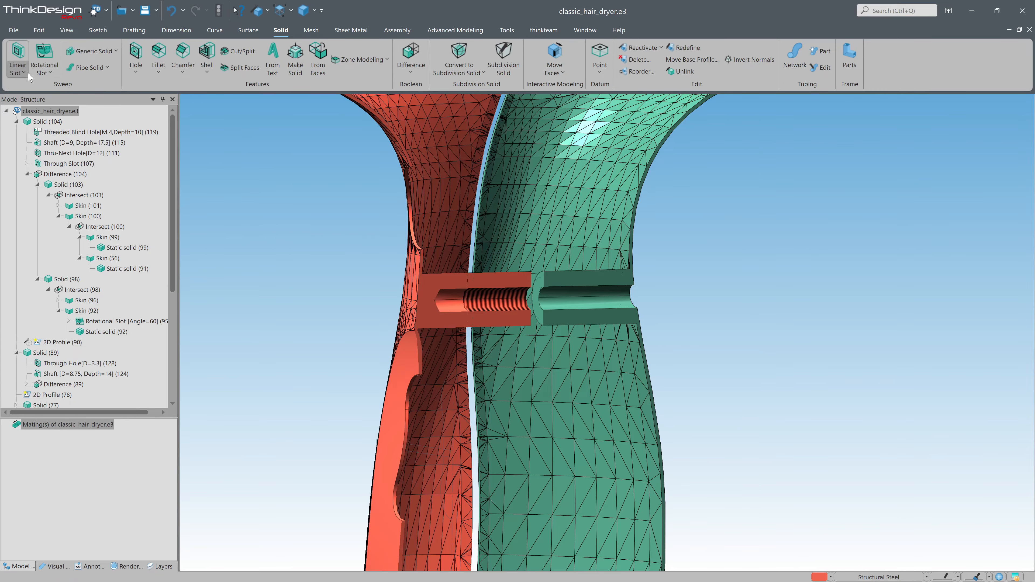
- Start a Thru all linear slot from the circular edge of the green shaft's free end face
click(17, 53)
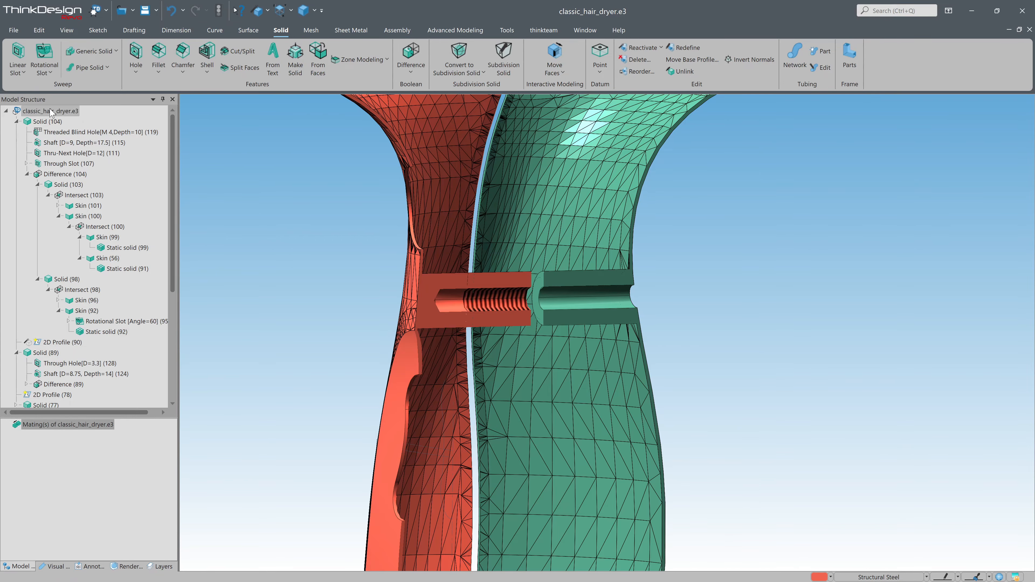
click(533, 277)
click(541, 286)
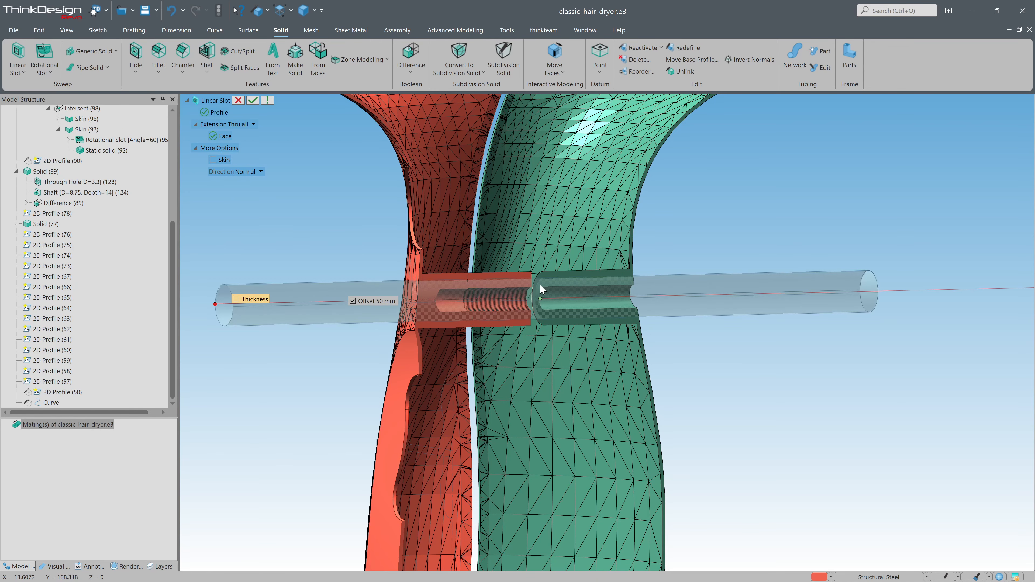
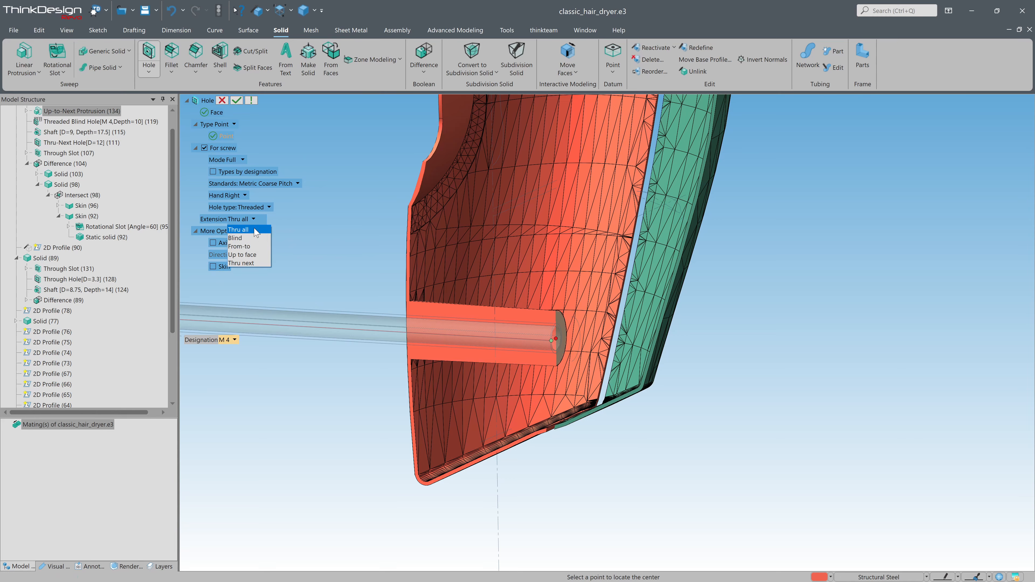
- Create the M 4 threaded hole in the red boss near the handle's lower end as Blind with 10 mm thread depth
click(264, 236)
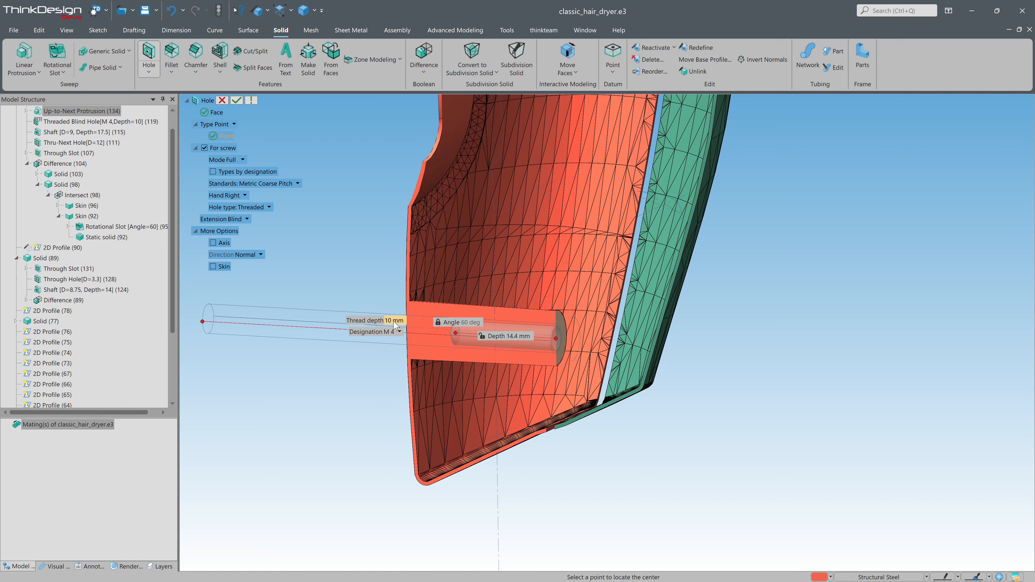
click(236, 100)
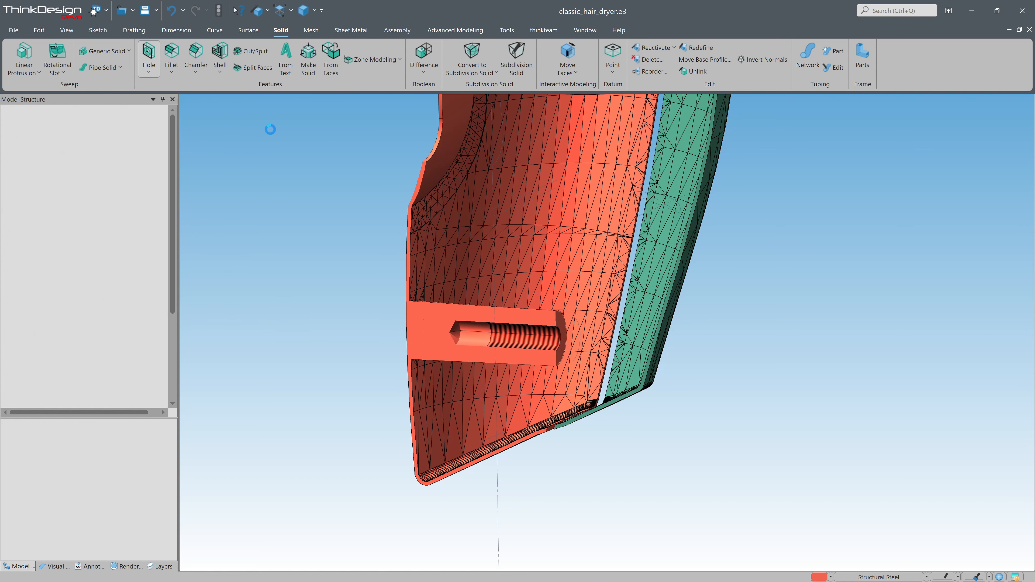
- Create an Up to next linear protrusion from the lower boss's circular profile to the green wall, with an 11 mm offset
click(29, 53)
scroll(451, 324, down, 1)
middle_drag(525, 339, 550, 360)
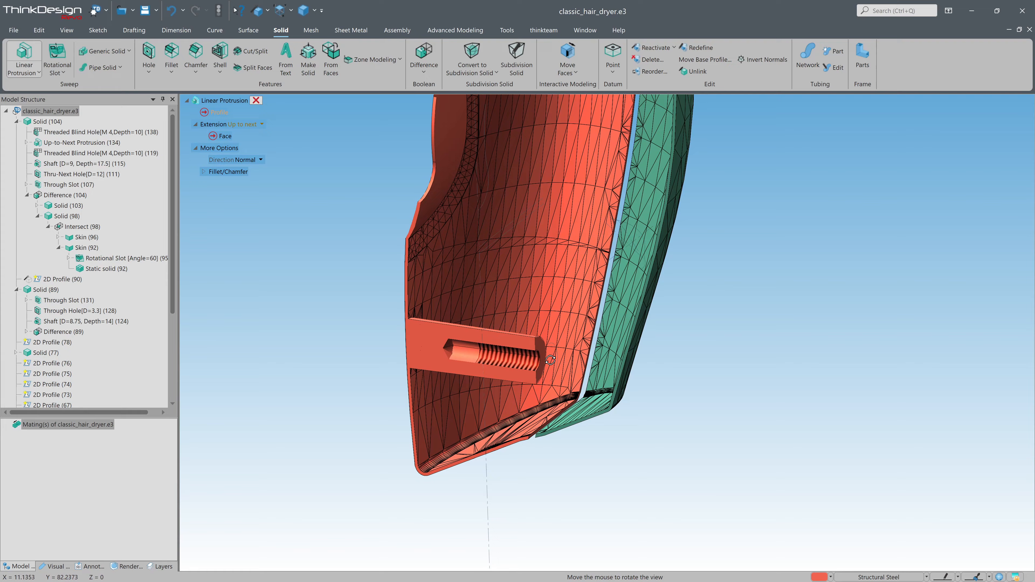
click(487, 327)
click(602, 331)
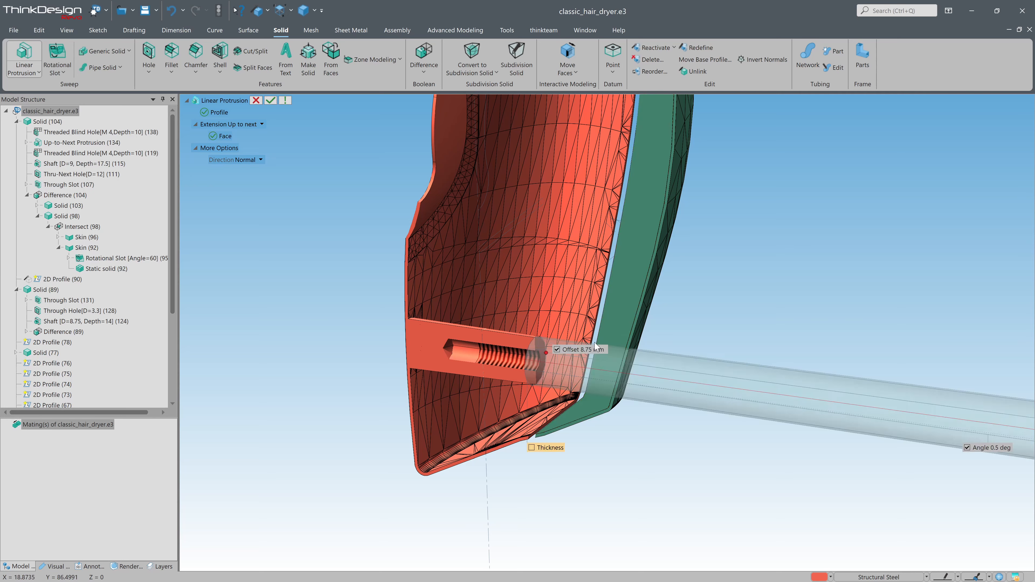
click(595, 349)
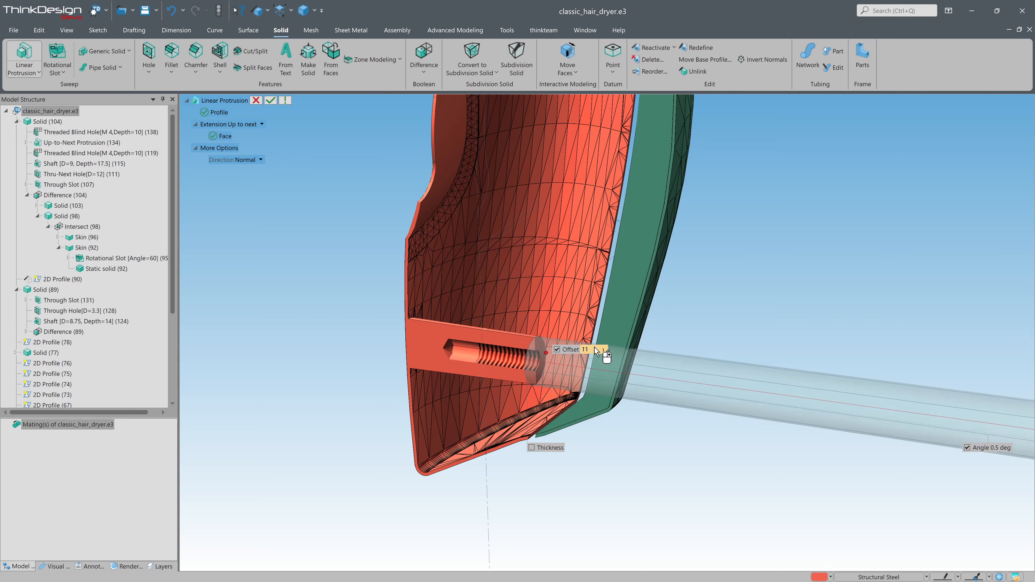
key(Return)
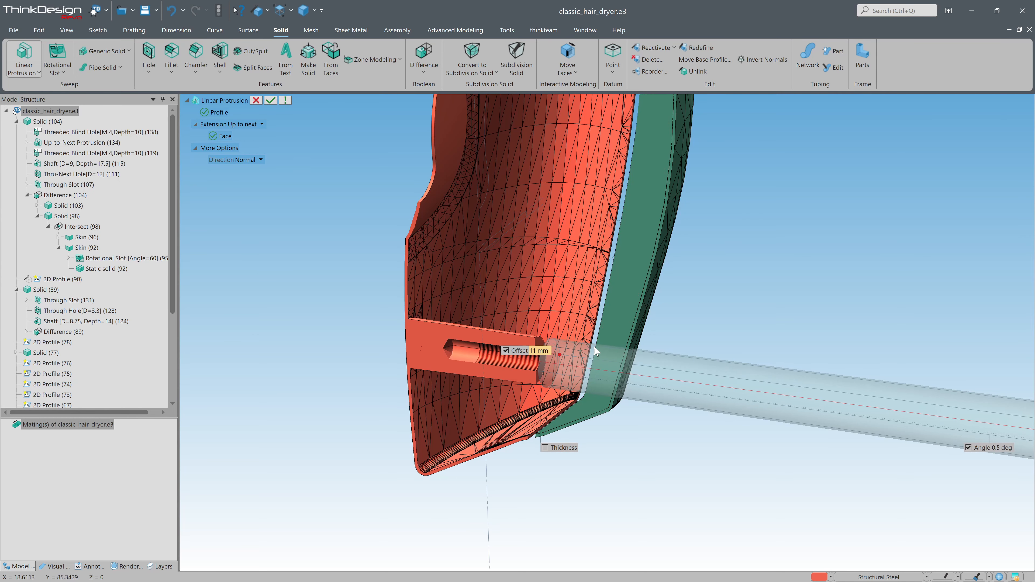
click(270, 100)
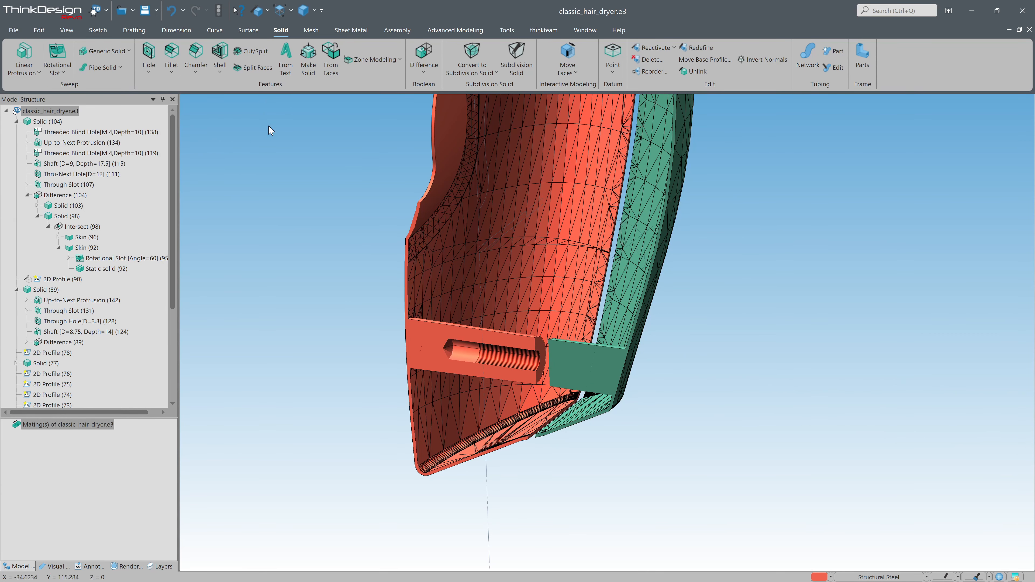
- Create a simple Thru all hole of 3.3 mm diameter centred on the free end face of the lower green boss
middle_drag(371, 409, 524, 367)
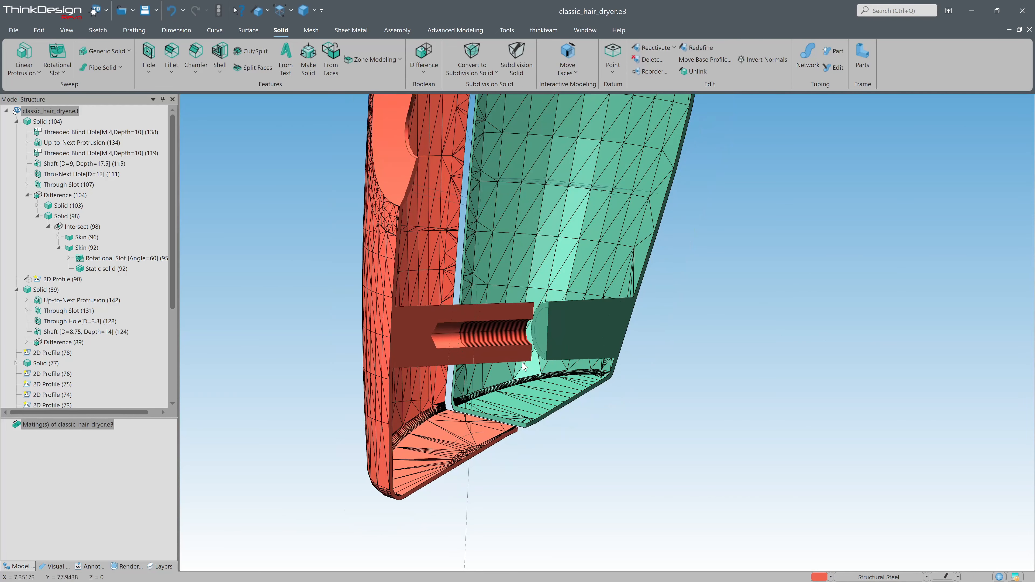
click(149, 58)
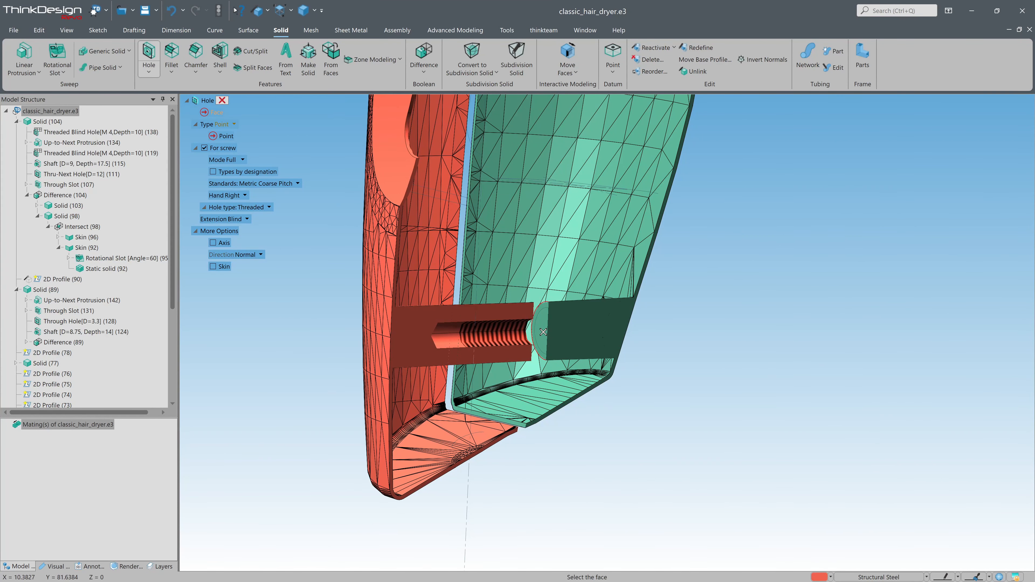
click(204, 148)
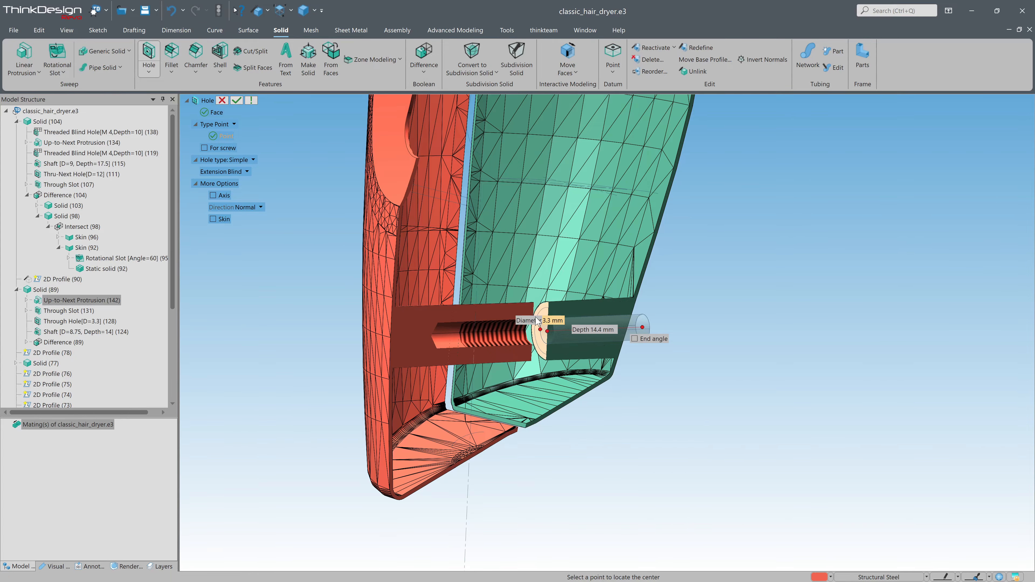
click(245, 177)
click(251, 100)
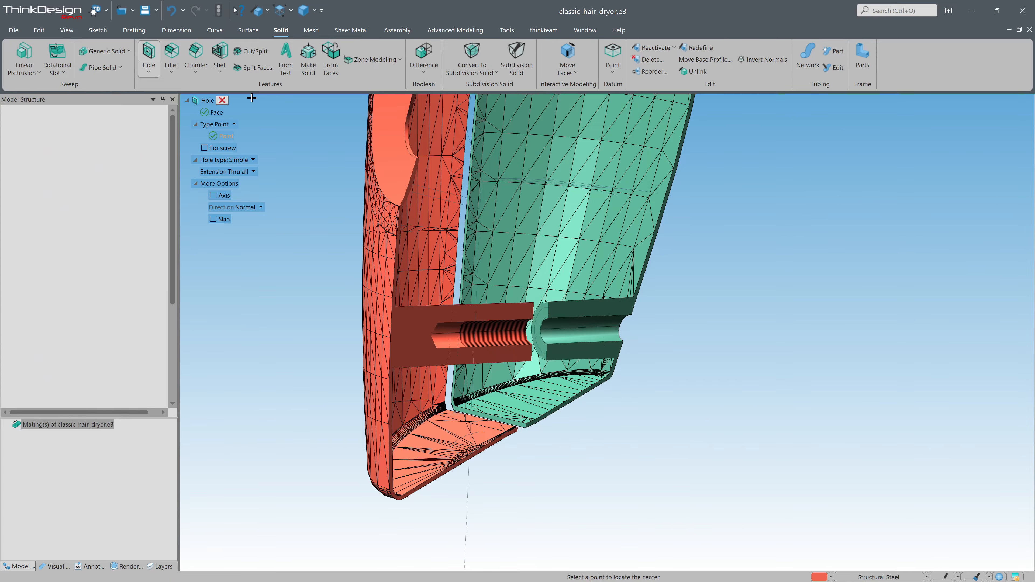
click(223, 101)
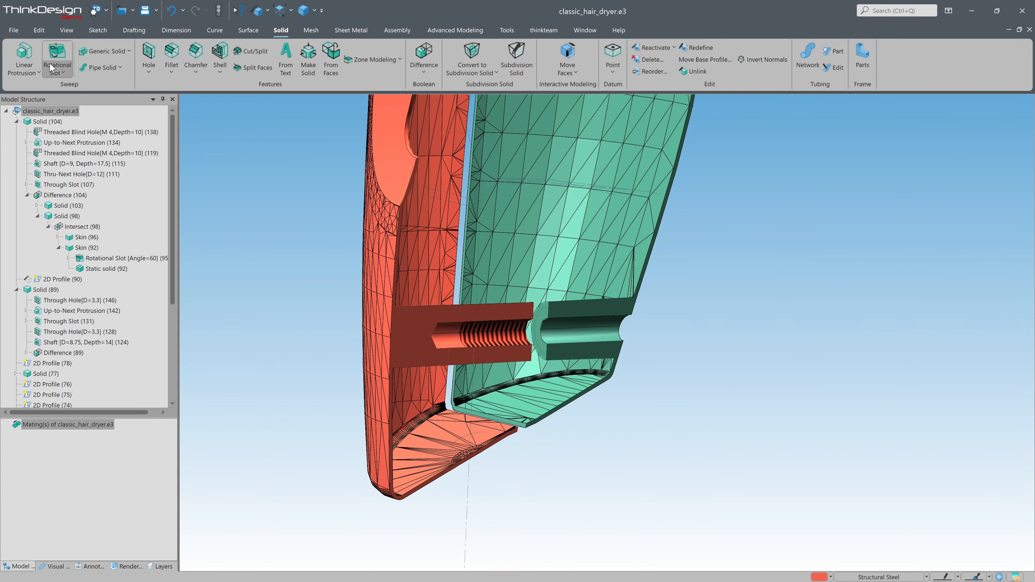
- Cut a Thru next linear slot from the lower green boss's circular edge outward, with a 7 mm offset and no draft angle
click(24, 69)
click(61, 110)
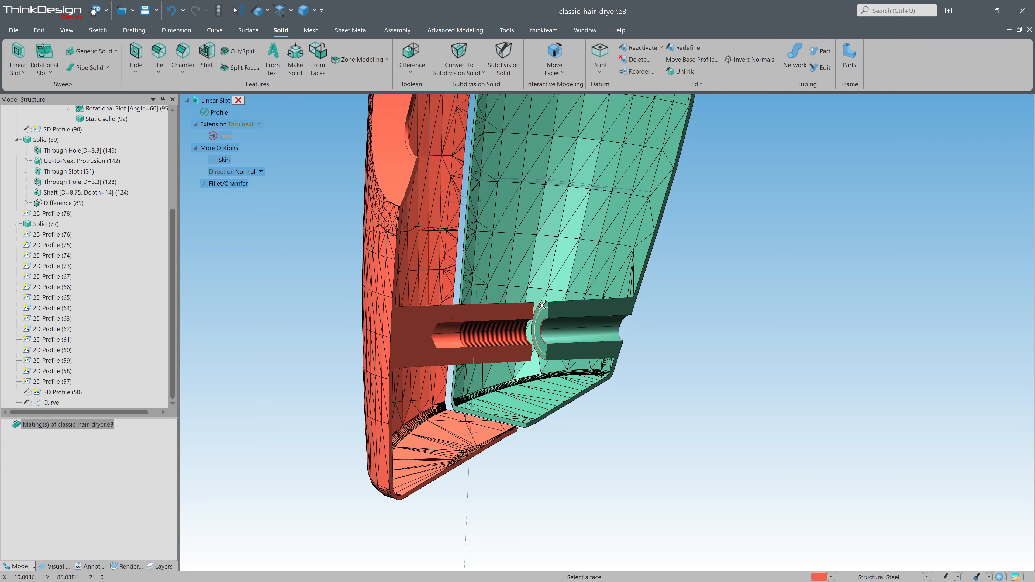
click(545, 313)
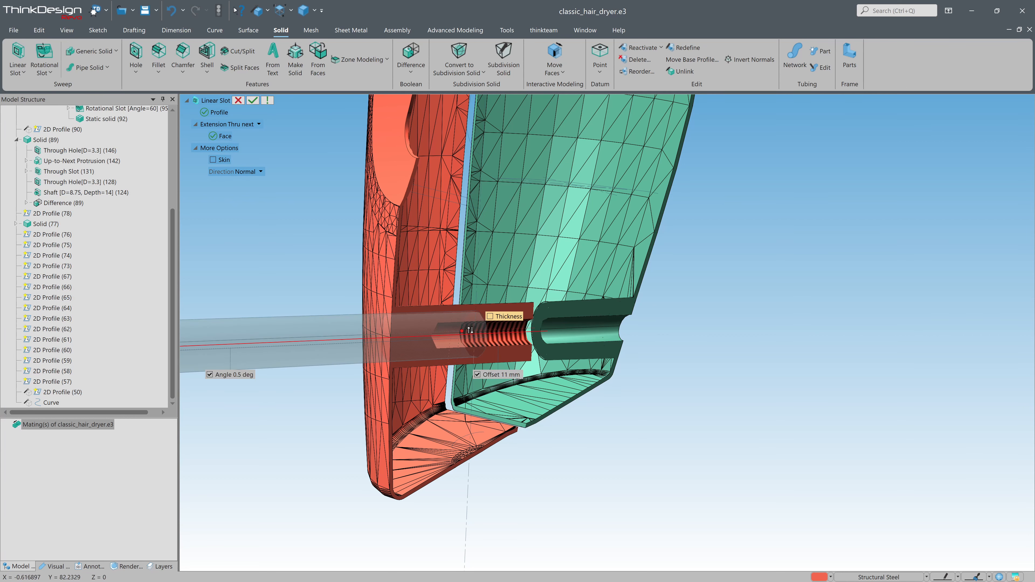
click(398, 338)
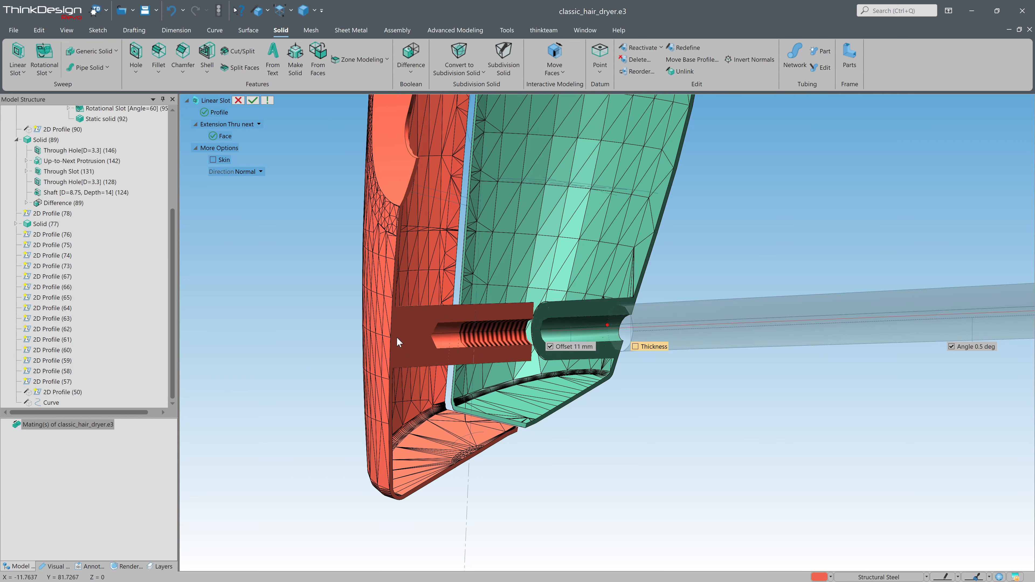
click(952, 347)
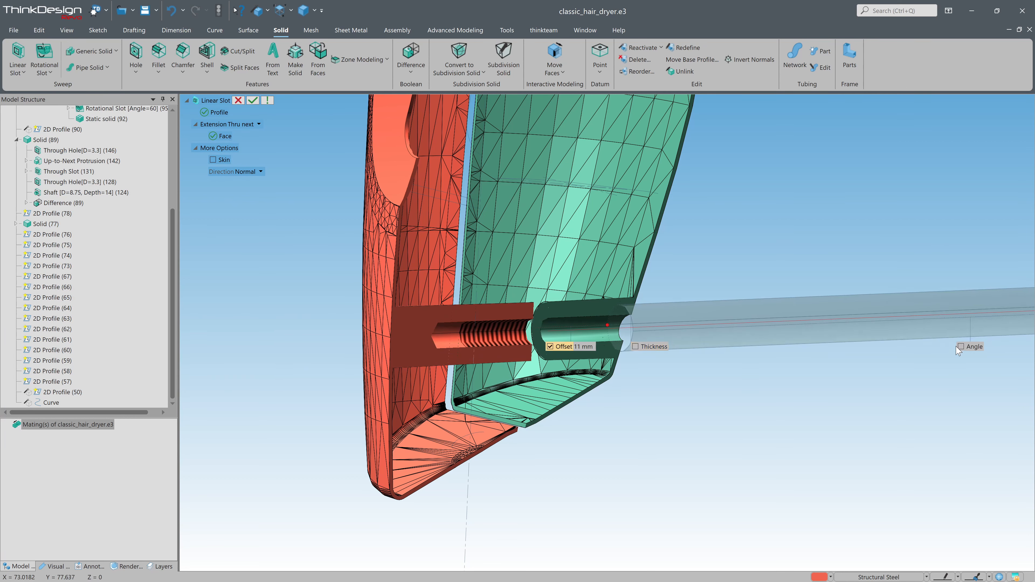
click(589, 350)
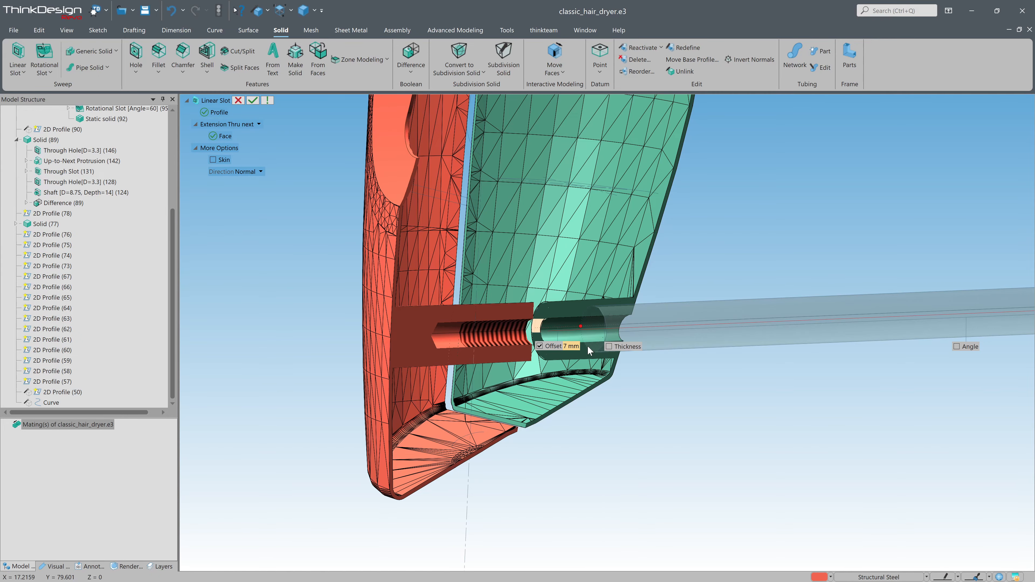
click(253, 101)
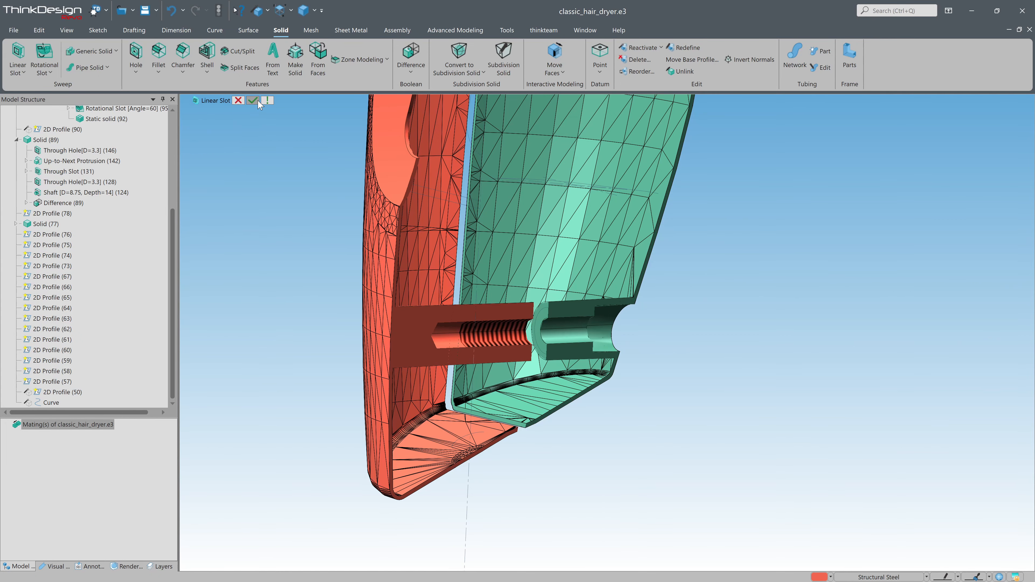
- Cut a 360 degree rotational slot into the red shell's upper edge, revolving the outer latch profile about its lower line
click(281, 10)
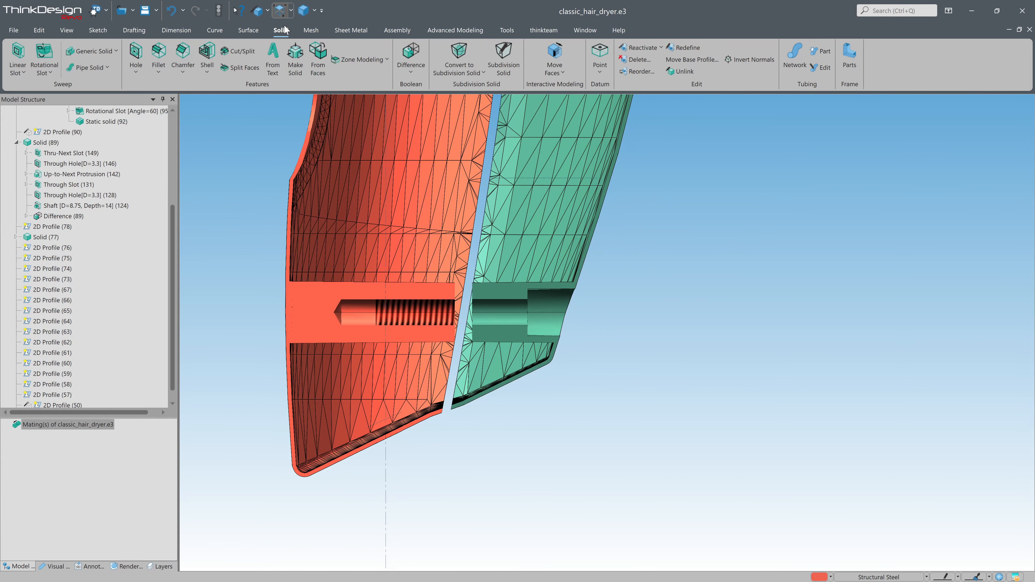
scroll(542, 424, down, 10)
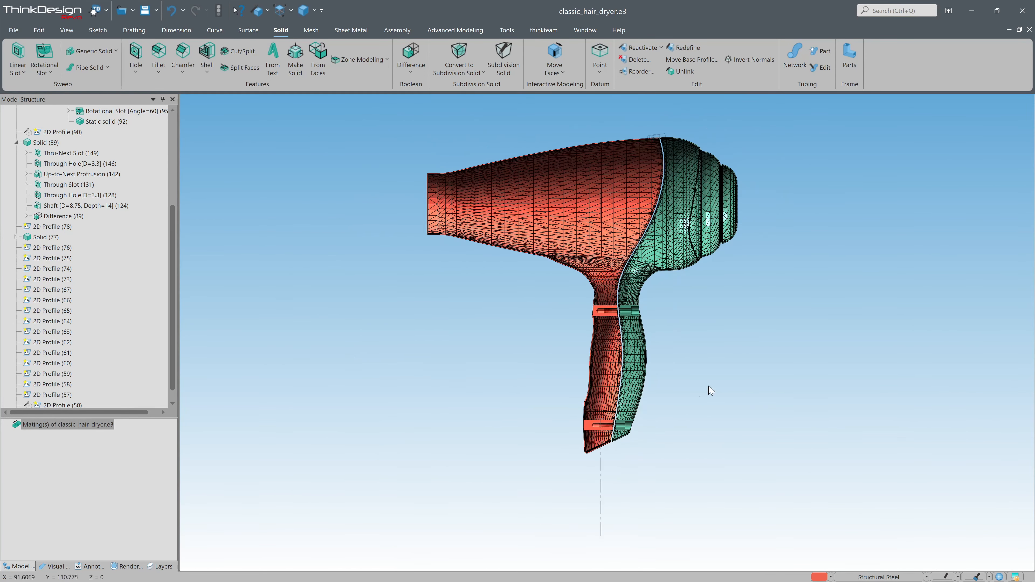
scroll(706, 419, up, 2)
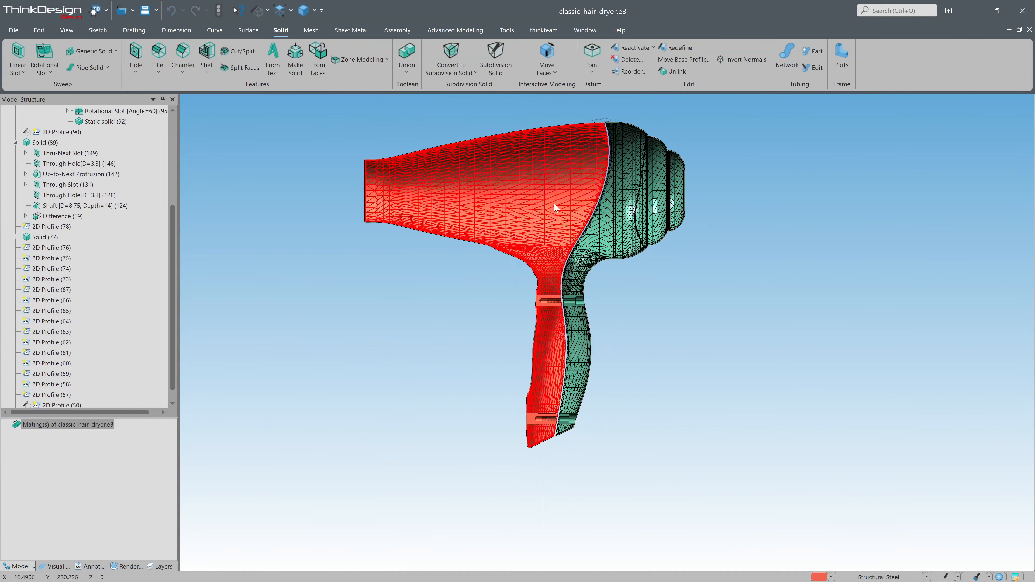
click(659, 105)
scroll(761, 168, up, 2)
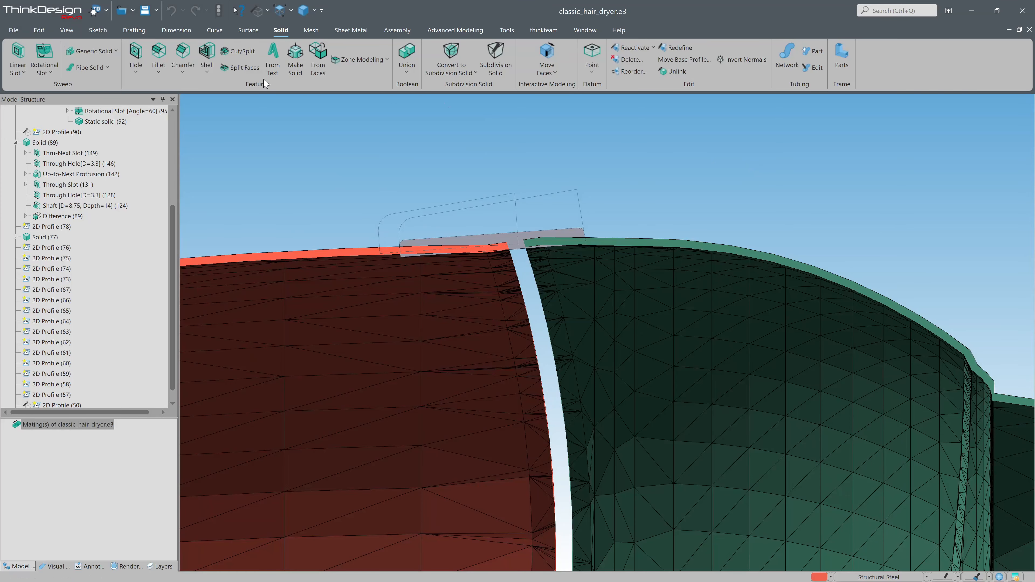
click(45, 55)
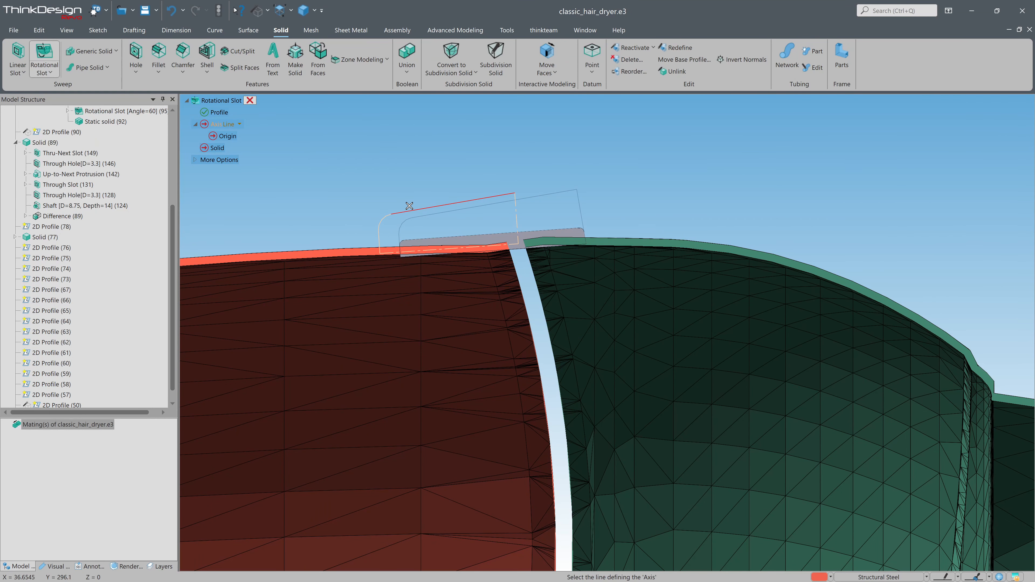
click(394, 253)
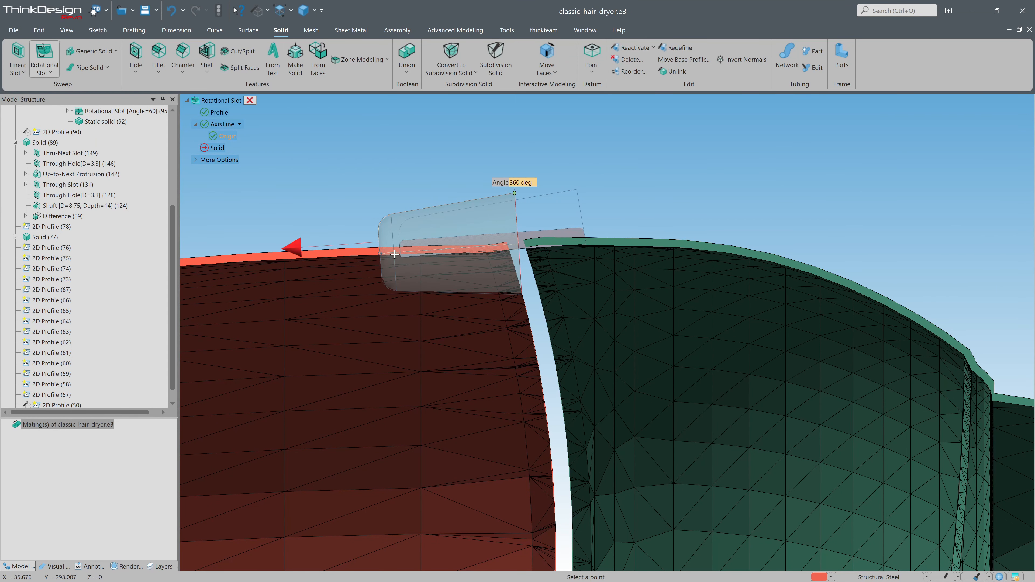
click(351, 243)
click(314, 255)
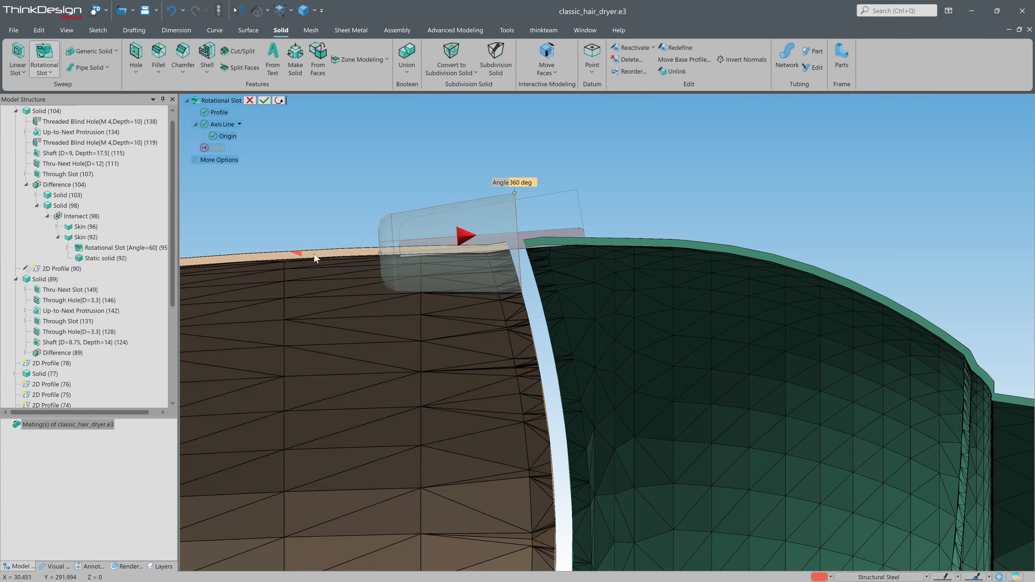
click(269, 102)
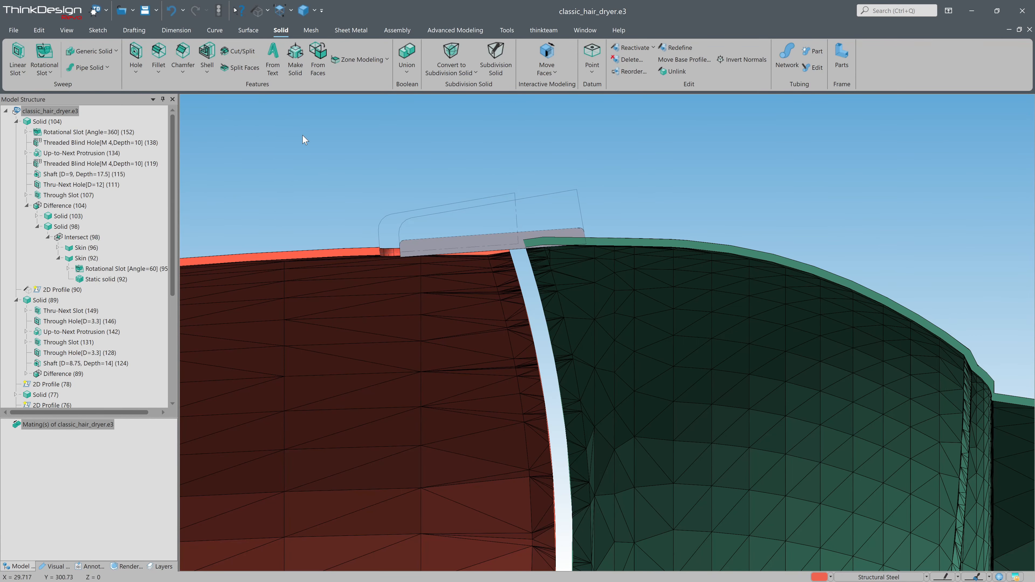
- Unite the green shell and the small latch solid at its upper edge, without keeping the original solids
click(407, 57)
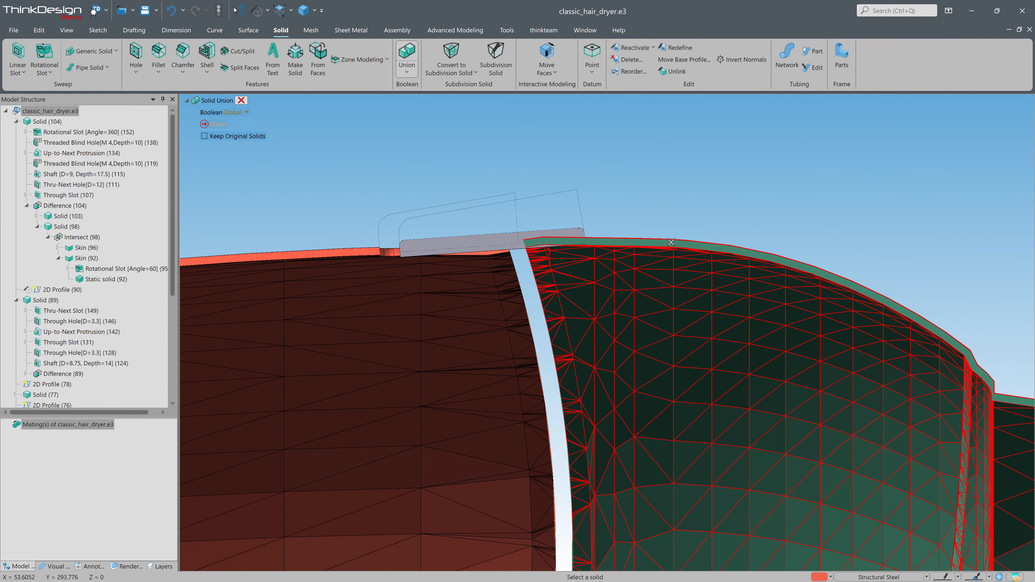
click(591, 269)
click(469, 238)
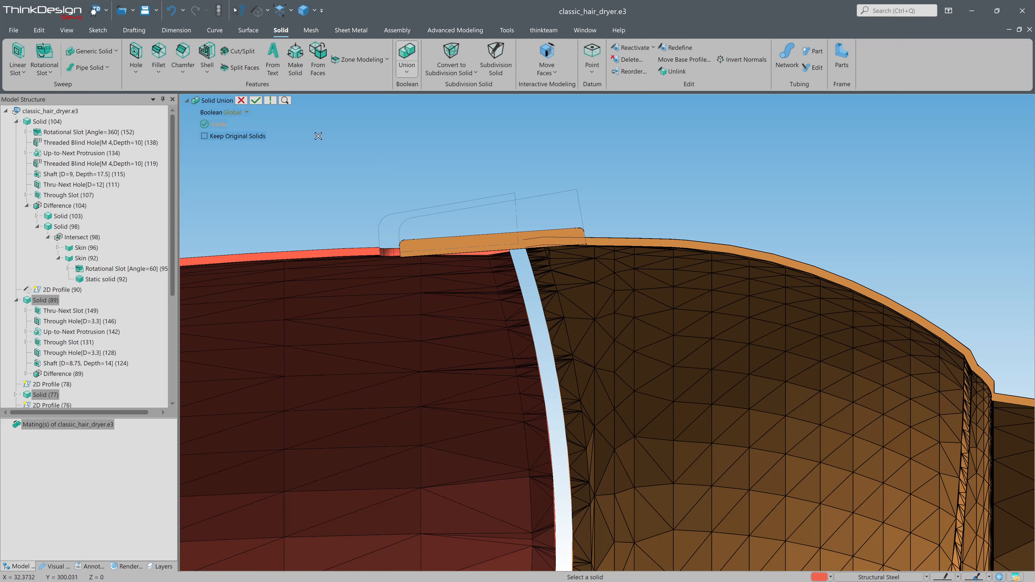
click(257, 101)
- Turn off the section view so both complete shell halves are displayed
click(77, 32)
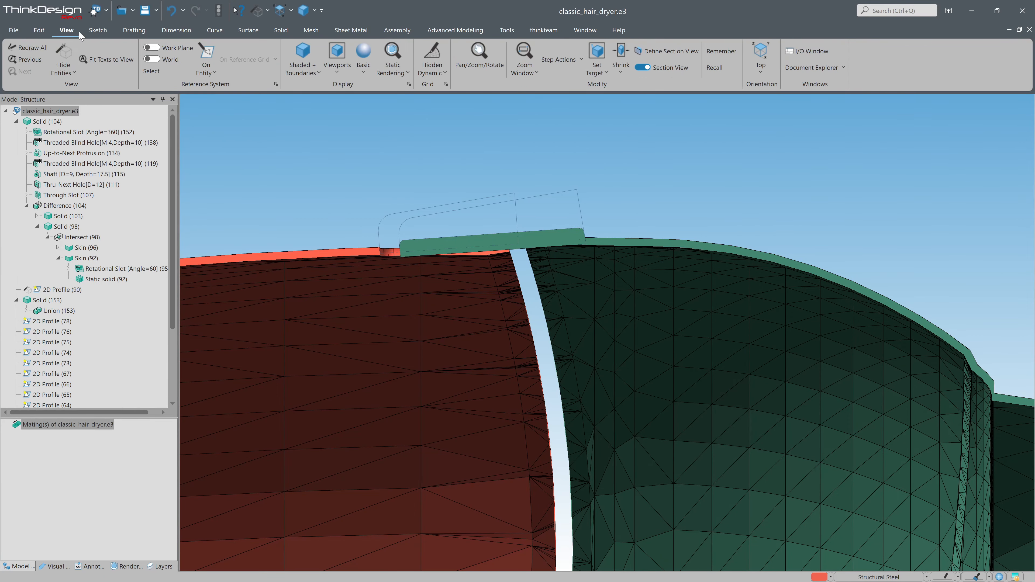
click(668, 51)
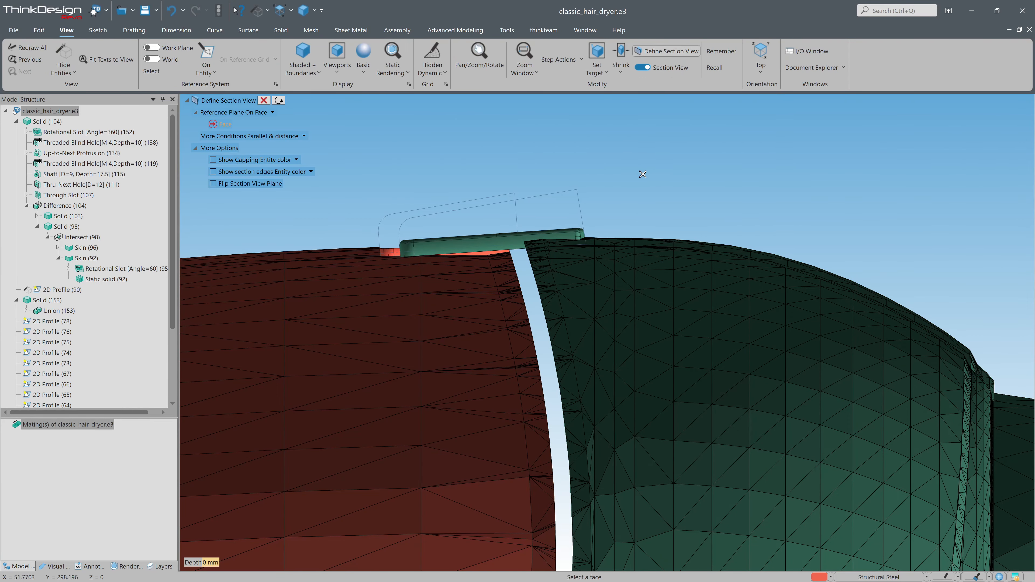
scroll(642, 174, down, 1)
scroll(555, 221, up, 3)
middle_drag(555, 221, 574, 274)
scroll(677, 183, down, 2)
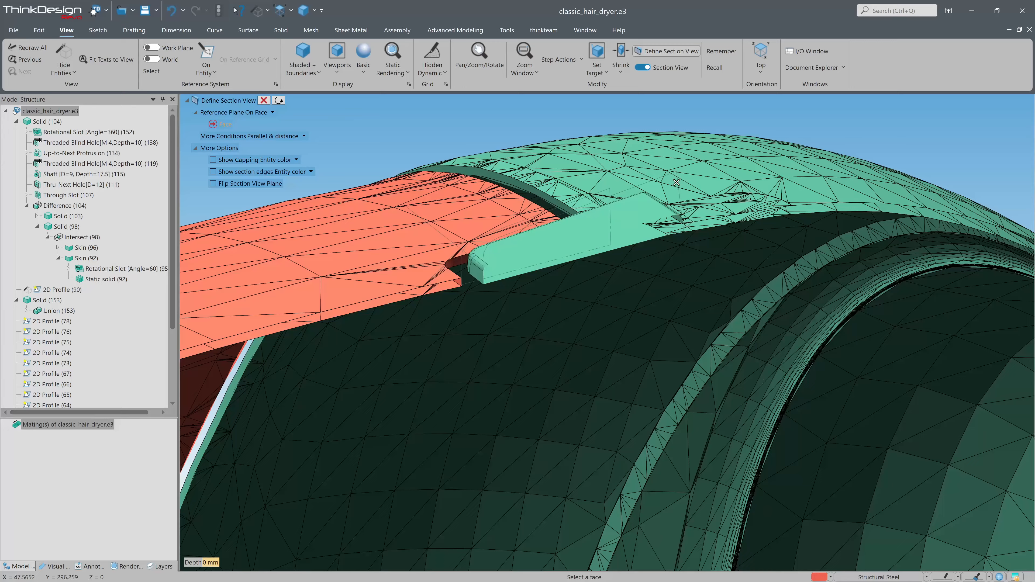
click(642, 67)
click(264, 101)
scroll(409, 145, down, 5)
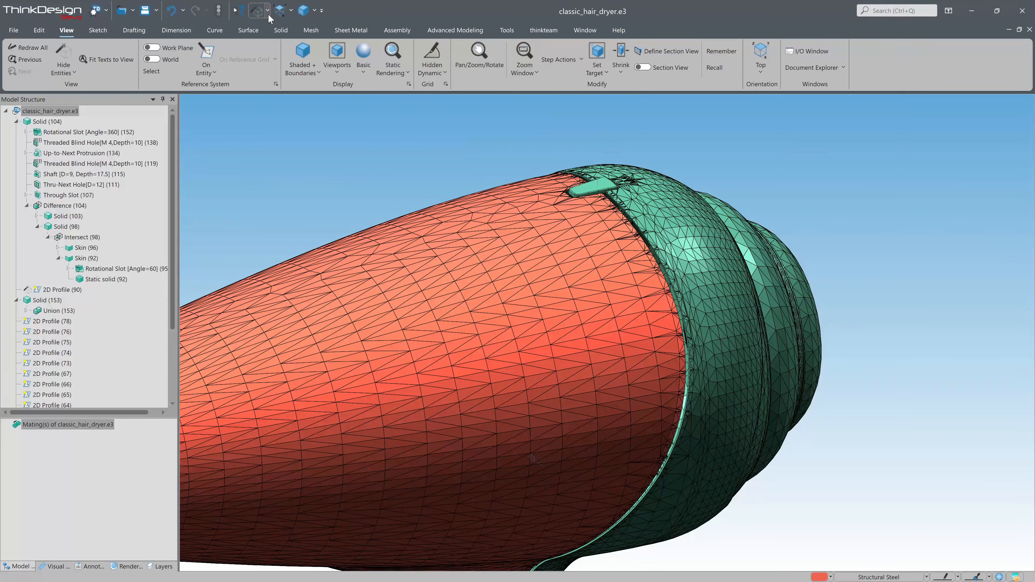
- Hide the red shell solid to expose the inside of the green half
click(64, 57)
click(473, 213)
scroll(513, 144, down, 2)
middle_drag(521, 152, 701, 261)
- Cut the circular vent-hole pattern through the green shell's rear wall as a Thru next linear slot with a 50 mm offset
click(281, 30)
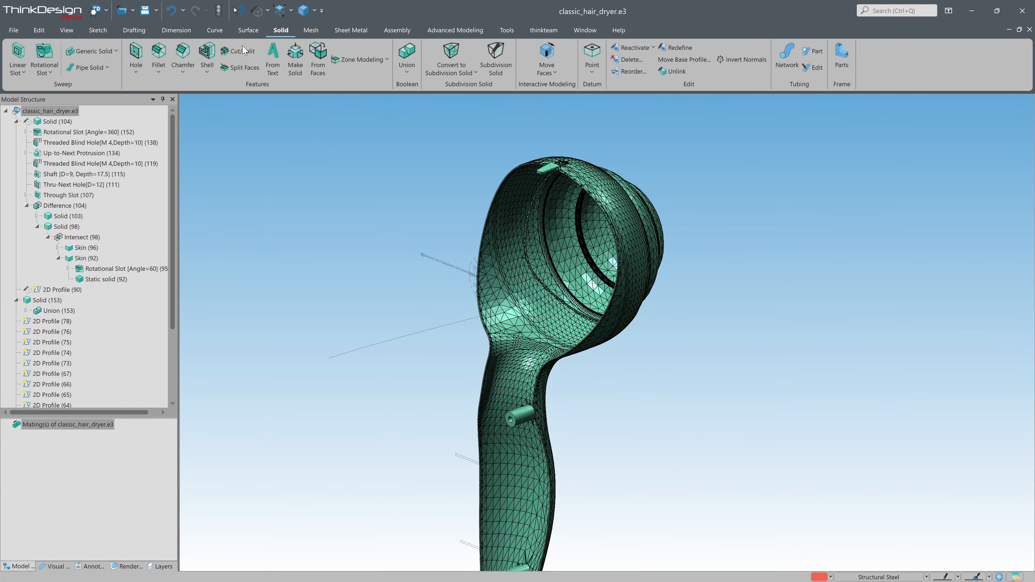
click(17, 53)
click(488, 257)
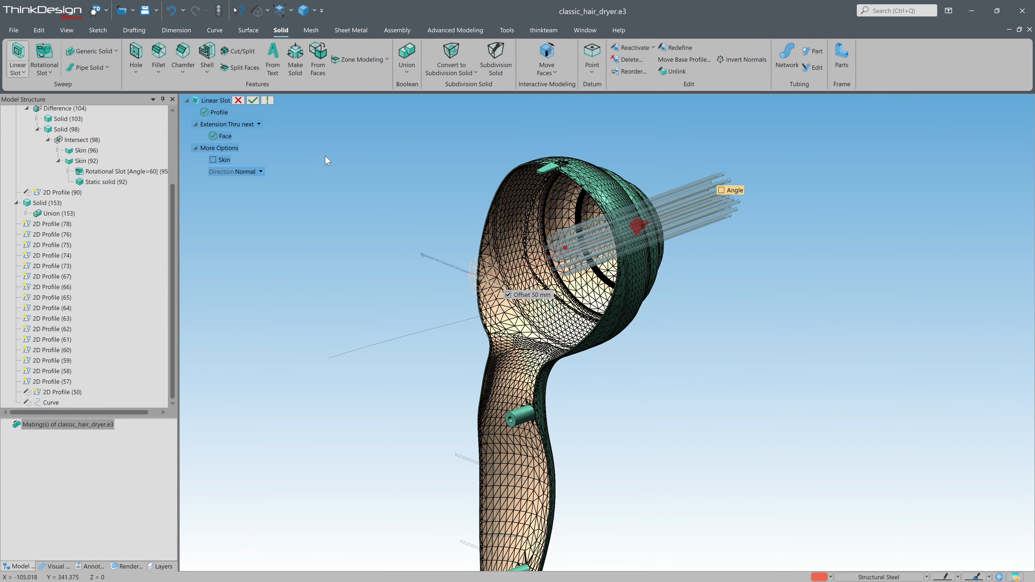
click(253, 100)
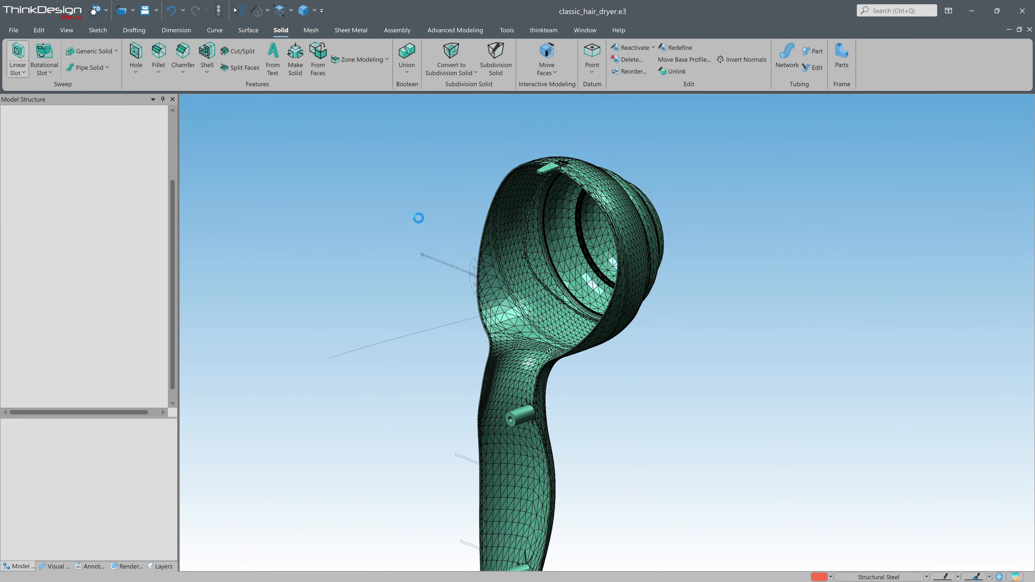
middle_drag(418, 217, 697, 240)
scroll(694, 236, up, 4)
mouse_move(602, 245)
middle_down()
mouse_move(635, 245)
mouse_move(610, 241)
middle_up()
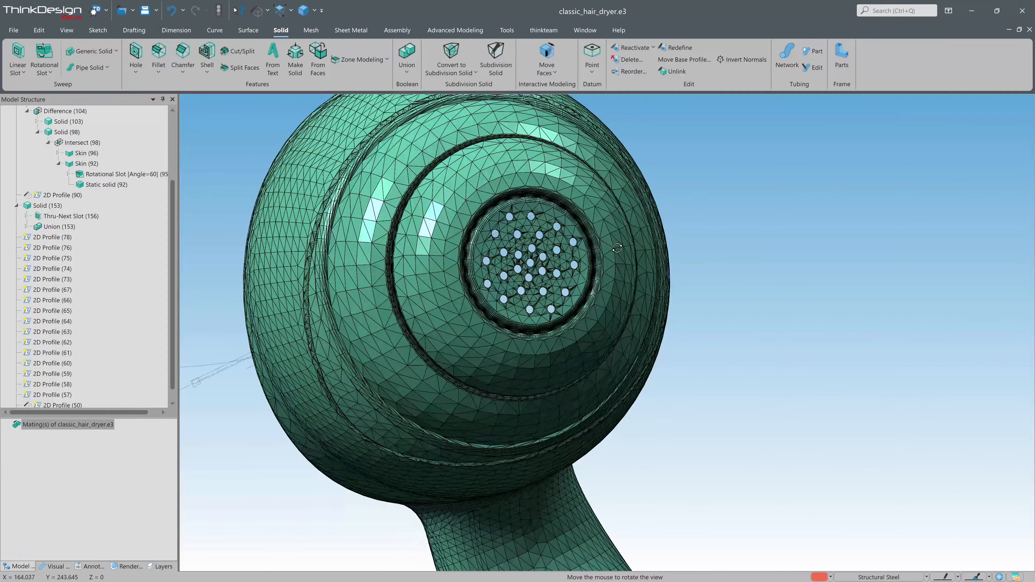
- Create an Up to next linear protrusion from the small rectangular profile to the green shell's inner wall, with a 45 mm offset
scroll(517, 222, down, 4)
middle_drag(518, 224, 298, 249)
click(19, 72)
click(22, 98)
scroll(585, 205, up, 5)
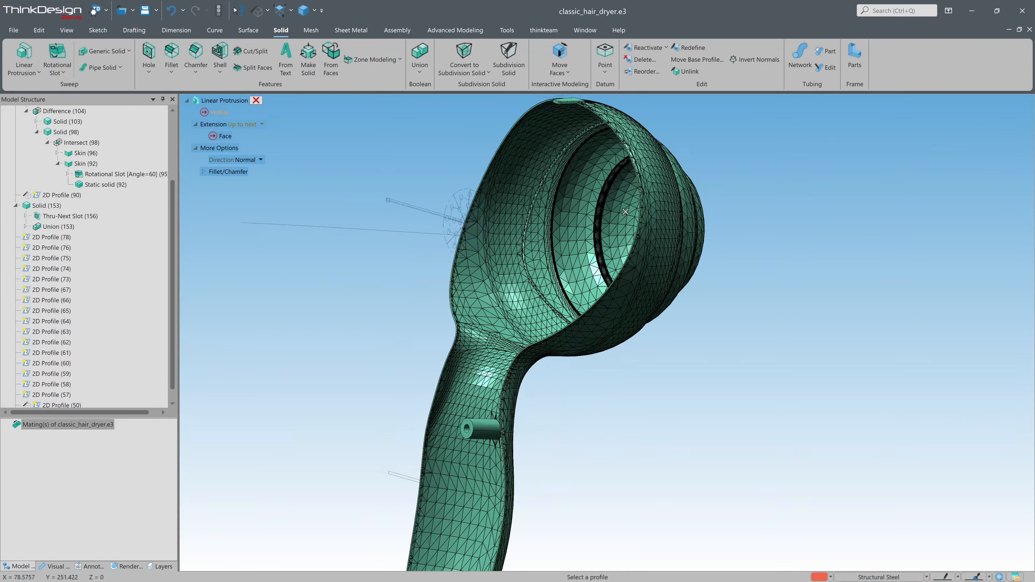
middle_drag(585, 204, 445, 217)
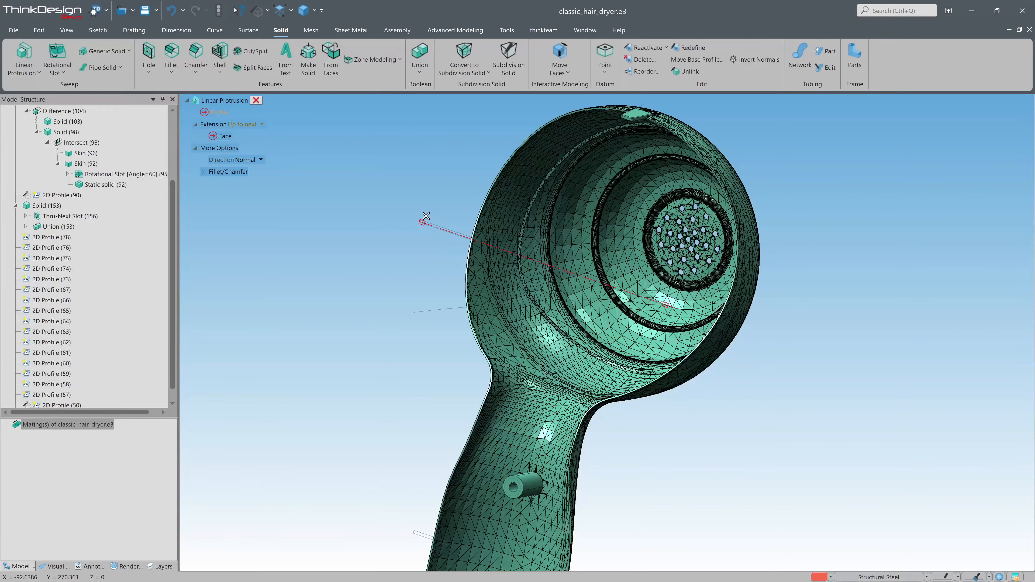
click(573, 229)
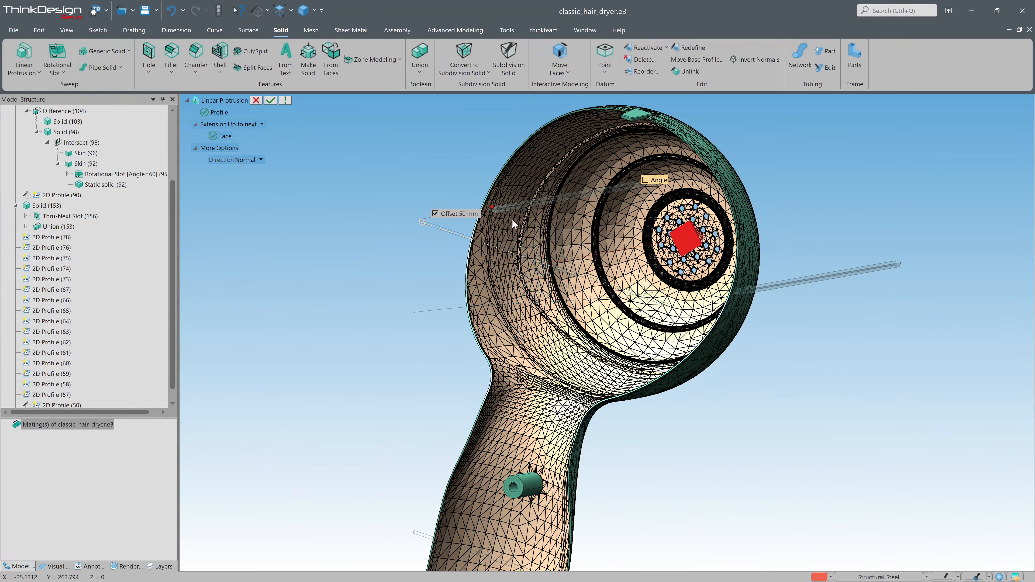
text(45)
key(Return)
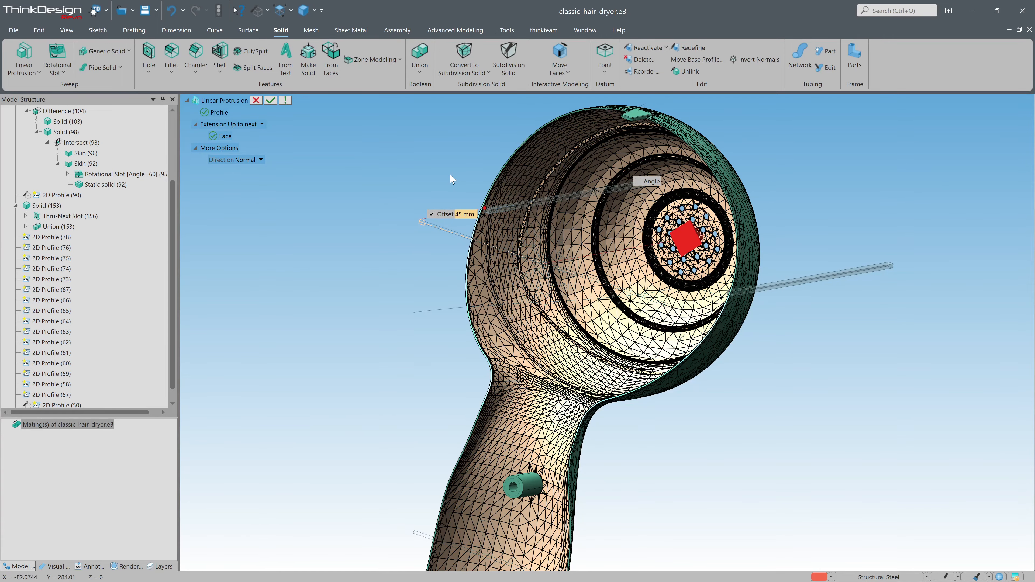
click(285, 100)
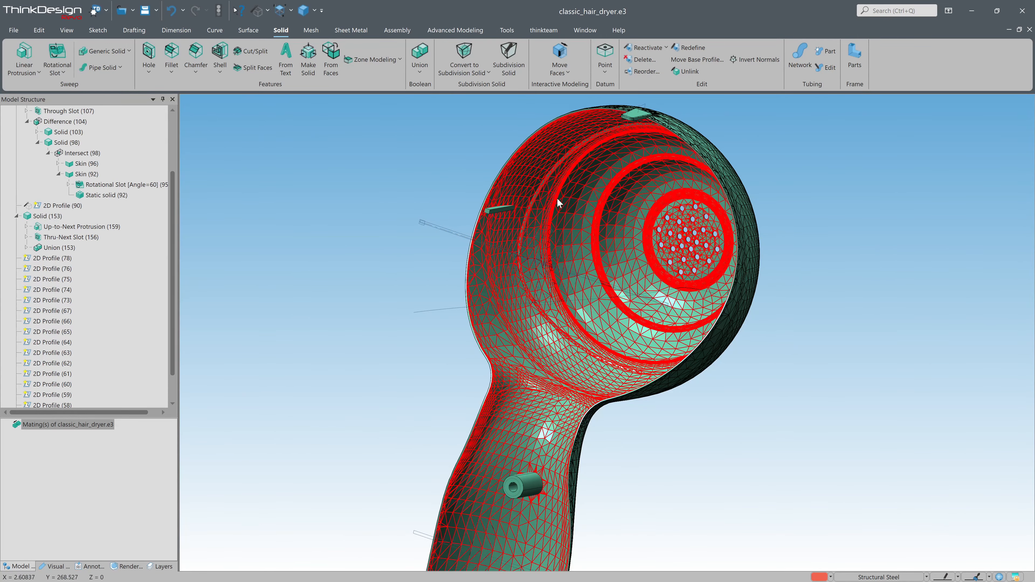
scroll(525, 204, up, 3)
scroll(516, 203, up, 2)
middle_drag(328, 181, 327, 193)
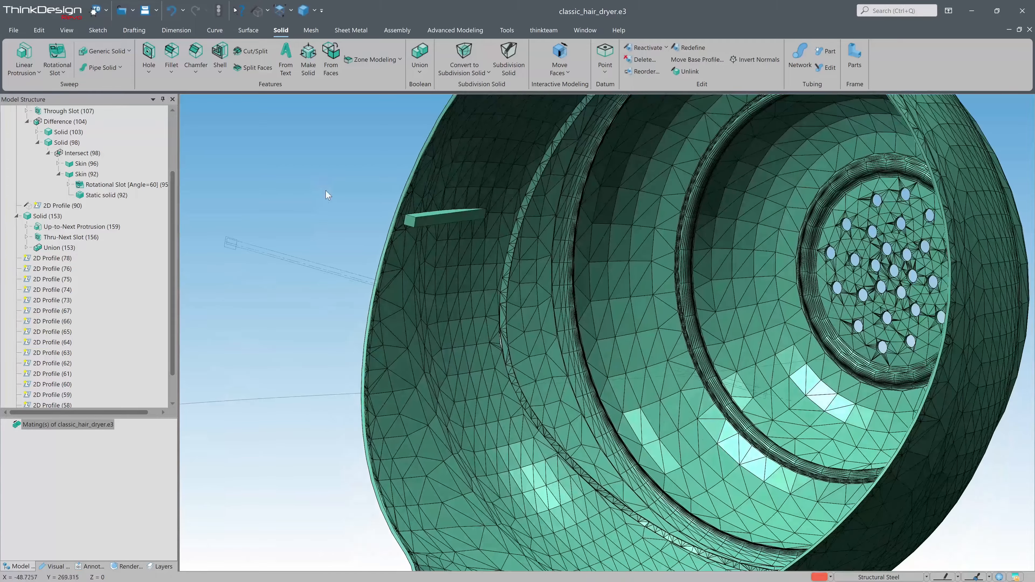
- Create an Up to next linear protrusion from the upper thin profile to the green handle's inner wall, with a 17 mm offset
scroll(328, 188, down, 4)
middle_drag(699, 257, 592, 416)
scroll(763, 280, up, 4)
scroll(734, 297, down, 3)
scroll(736, 297, down, 3)
scroll(644, 403, up, 4)
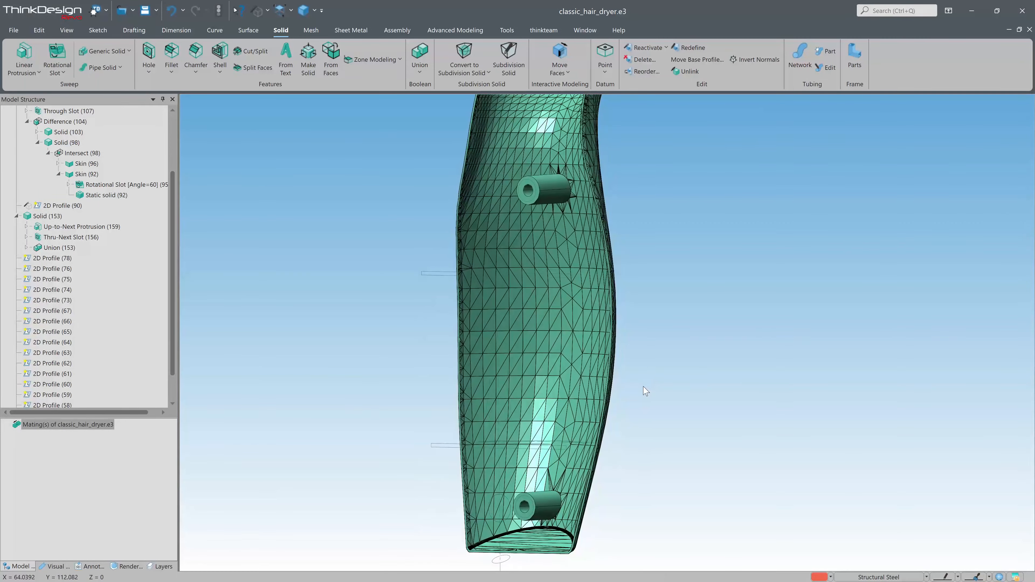
click(24, 57)
click(507, 273)
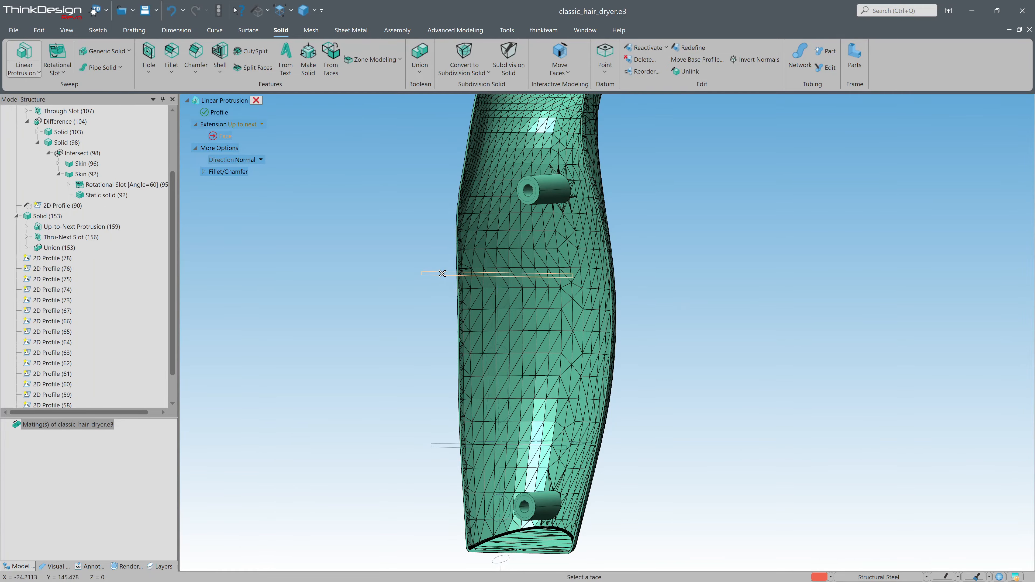
click(514, 262)
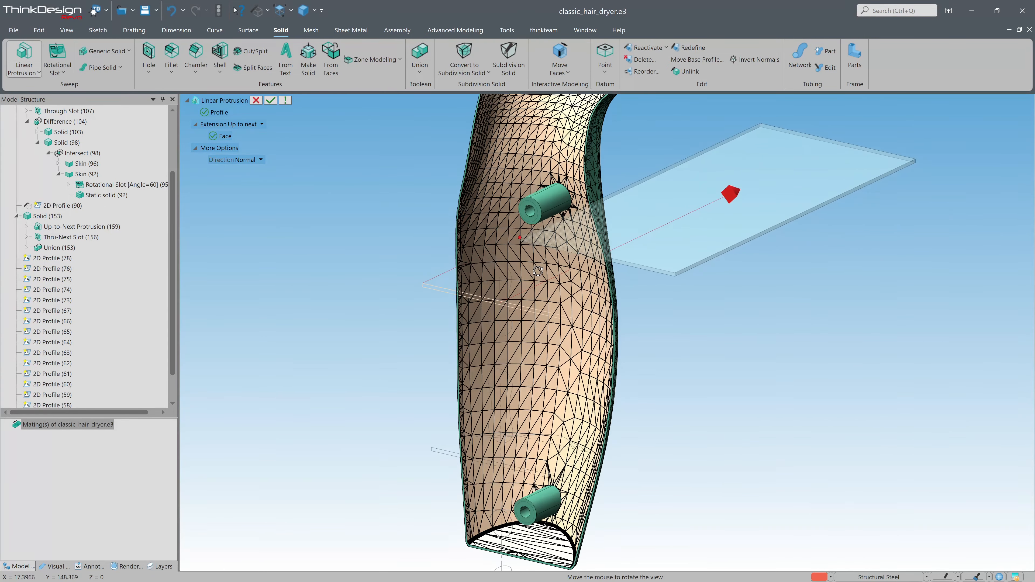
drag(482, 257, 462, 268)
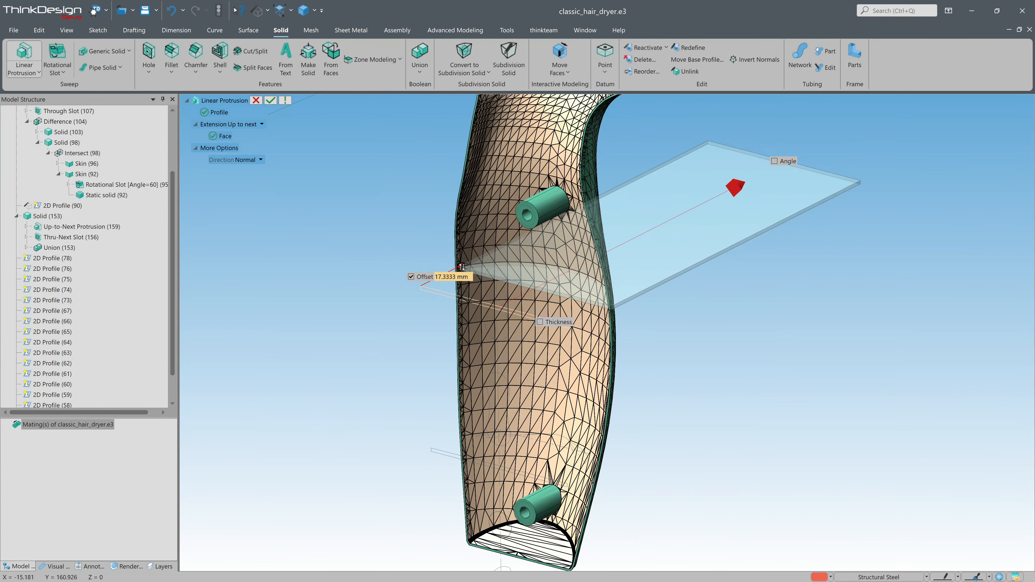
key(Return)
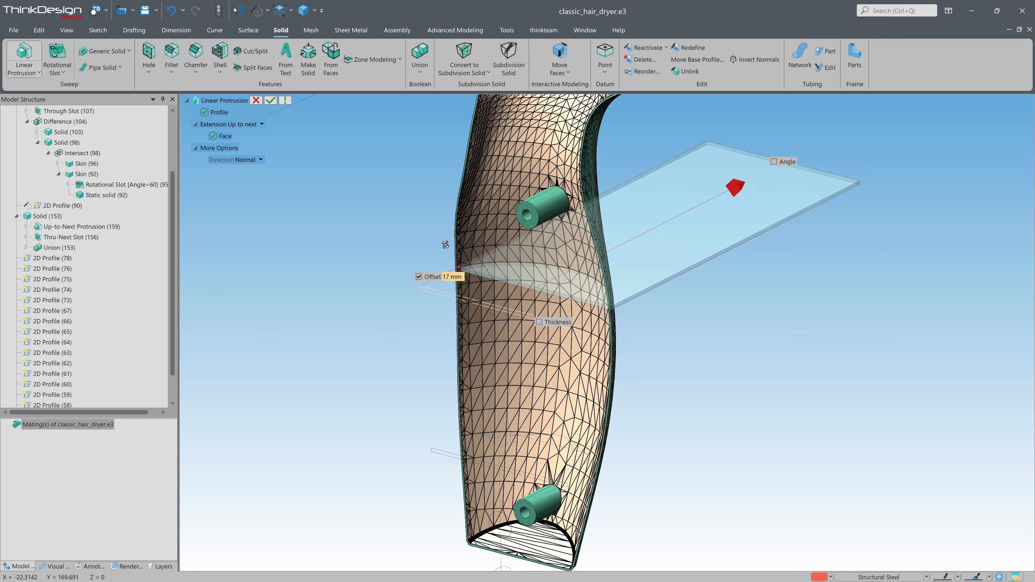
click(285, 100)
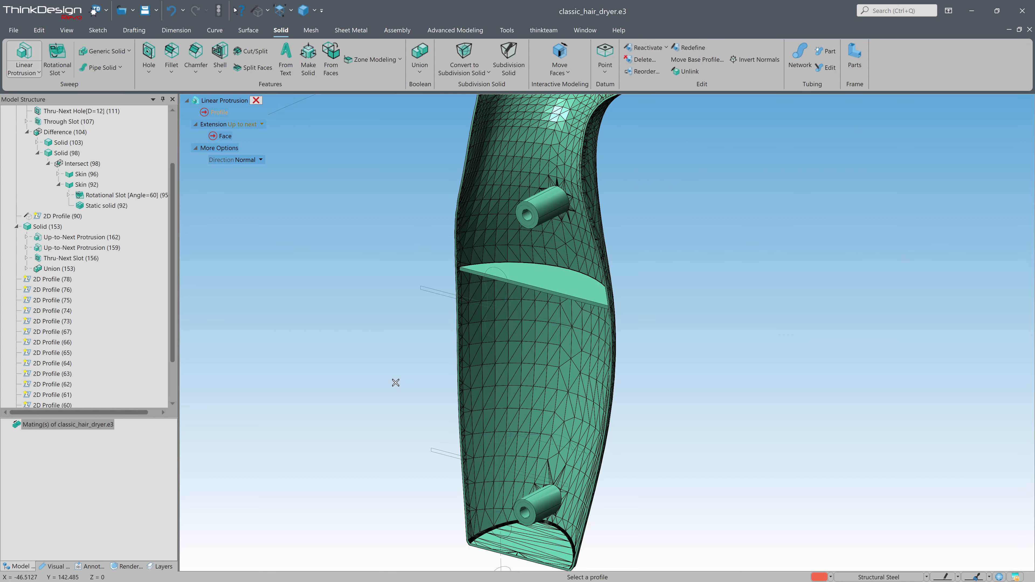
- Create a second Up to next rib from the lower thin profile to the green handle's inner wall, with a 13.5 mm offset
click(445, 449)
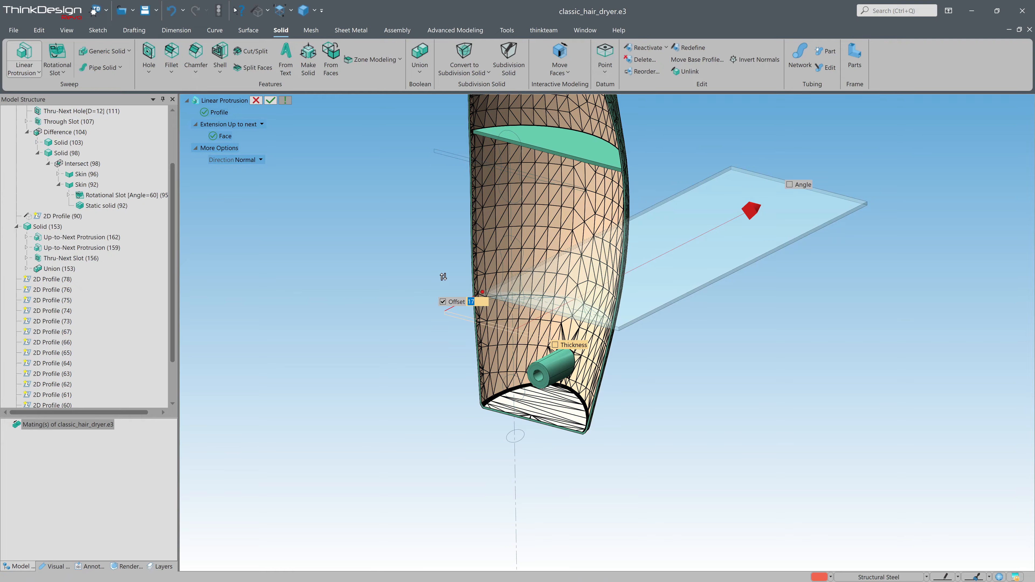
key(Return)
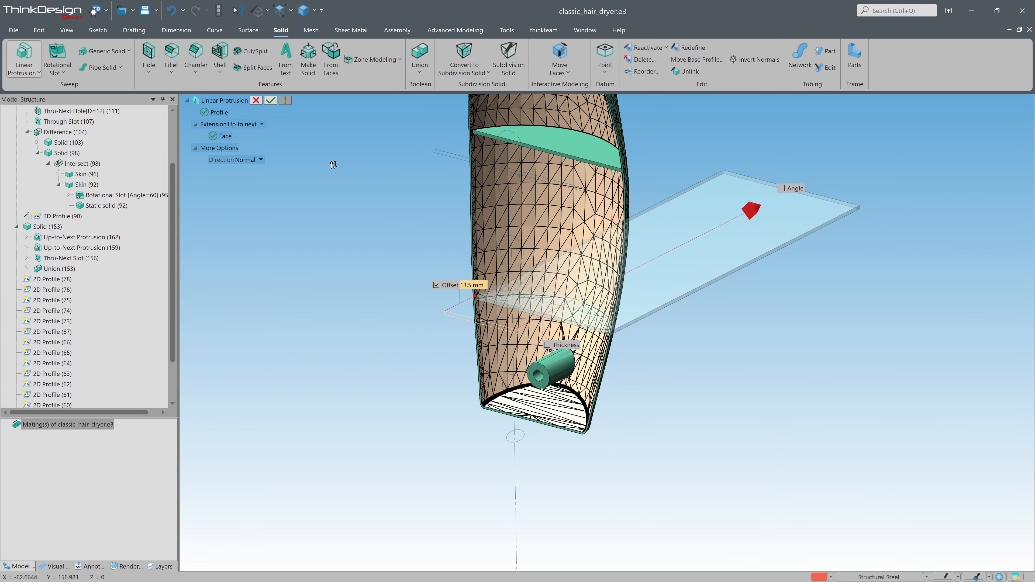
click(271, 101)
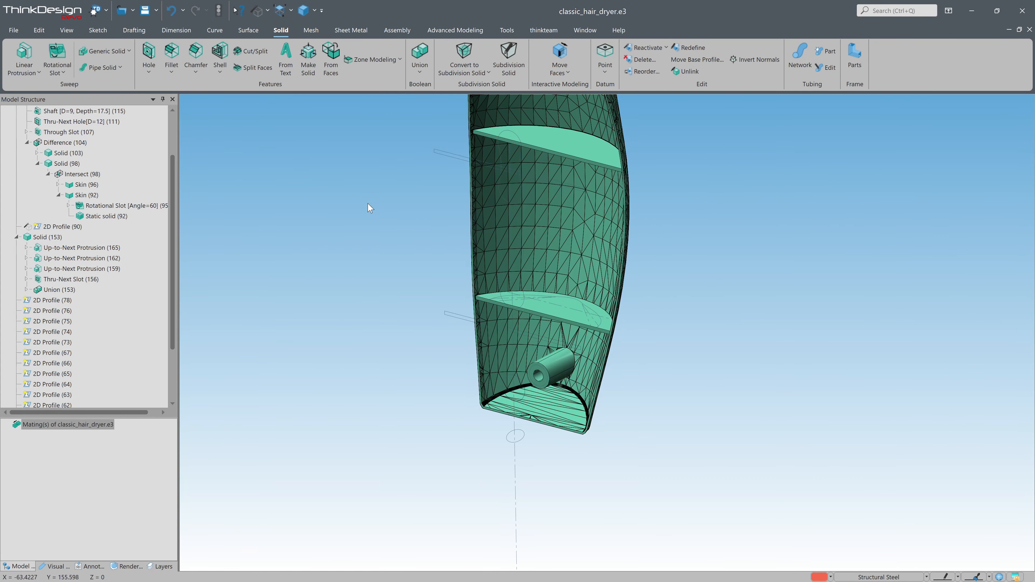
- Redisplay the red shell and hide the green shell solid to expose the inside of the red handle
scroll(573, 380, down, 5)
middle_drag(573, 379, 663, 335)
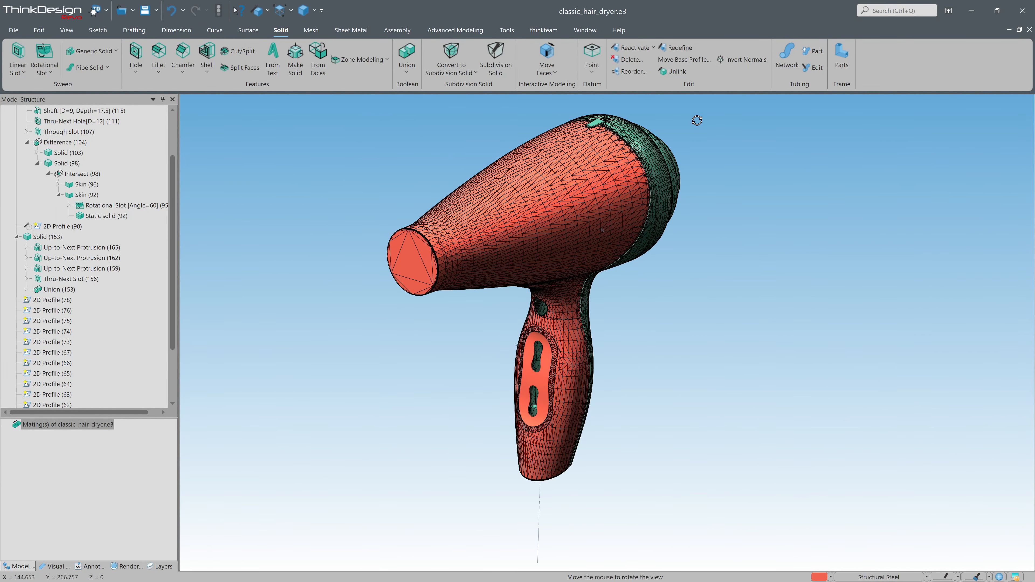
middle_drag(696, 120, 730, 129)
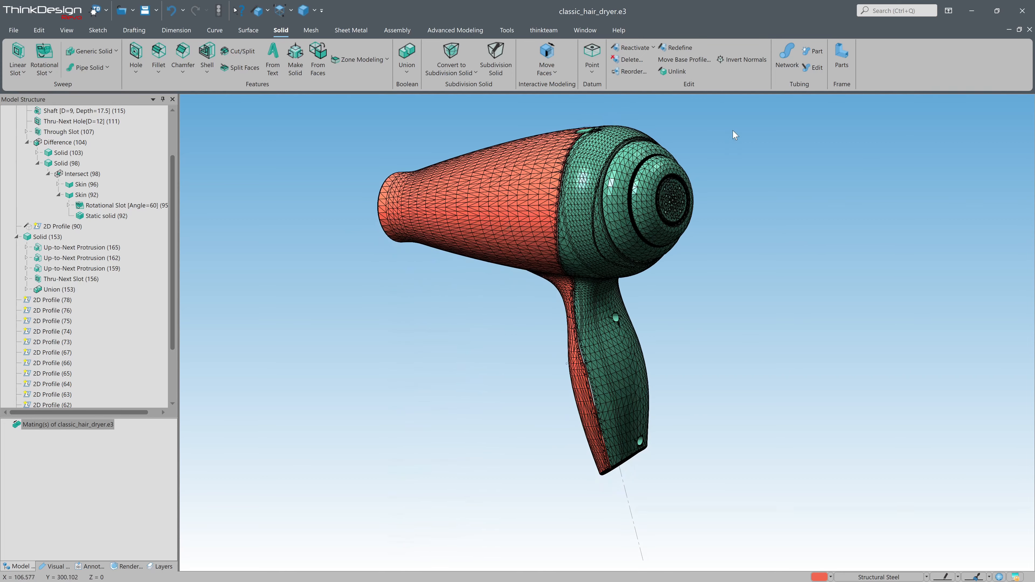
scroll(730, 129, up, 1)
click(267, 10)
click(277, 25)
click(599, 322)
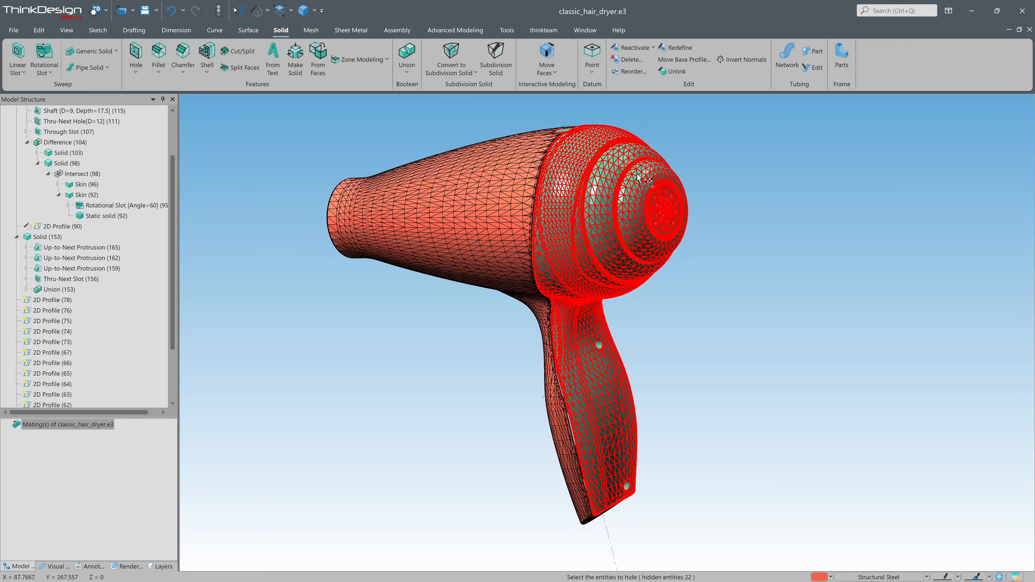
middle_click(739, 418)
scroll(538, 547, up, 5)
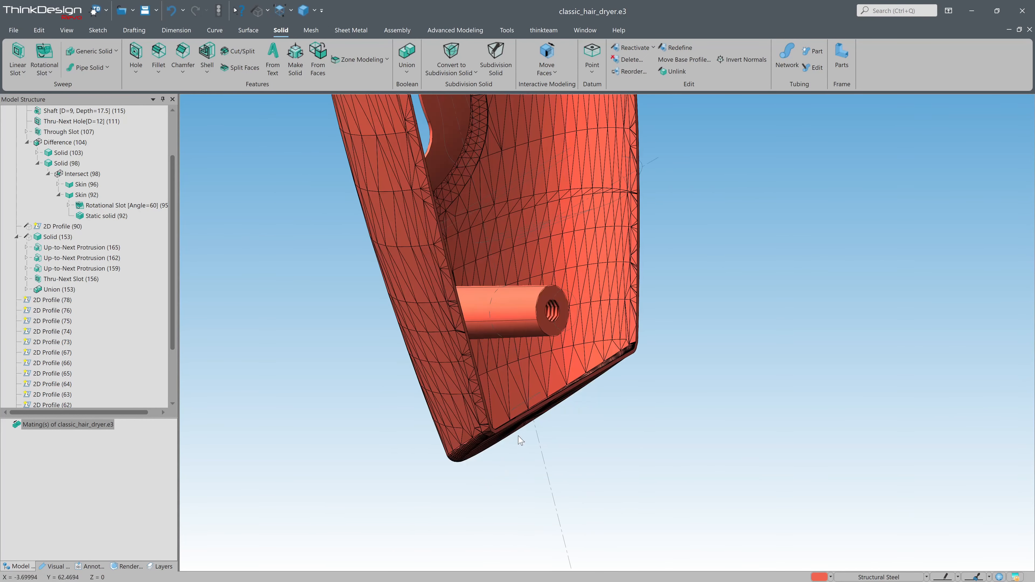
- Cut the small profile through the red handle's bottom wall as a Thru next linear slot
click(521, 405)
click(18, 61)
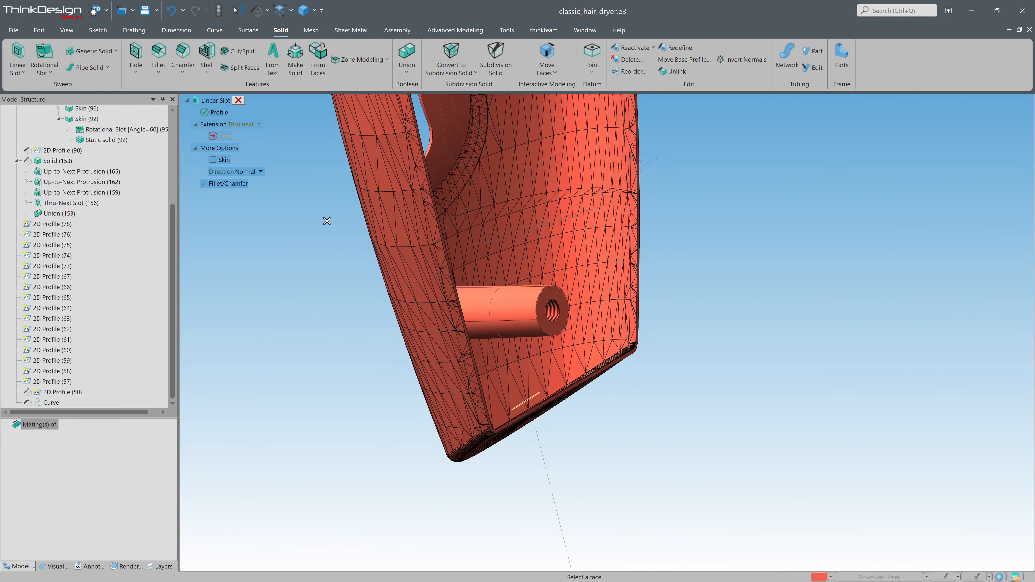
middle_drag(667, 271, 566, 267)
click(253, 100)
scroll(500, 277, down, 4)
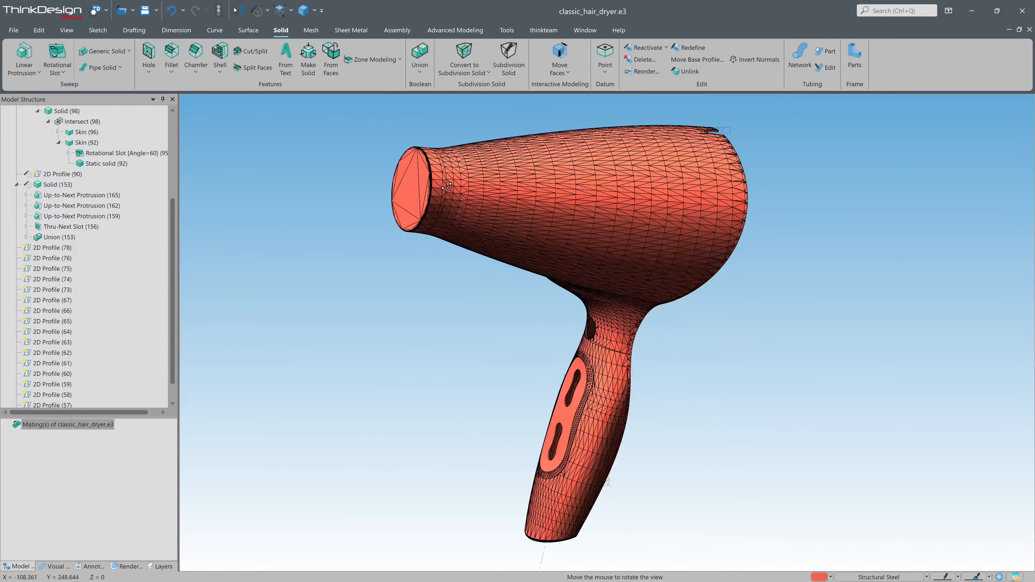
- Cut a simple Thru all hole of 42.25 mm diameter in the nozzle's front face and restore the Shaded + Boundaries display
middle_drag(643, 287, 457, 176)
scroll(450, 180, up, 3)
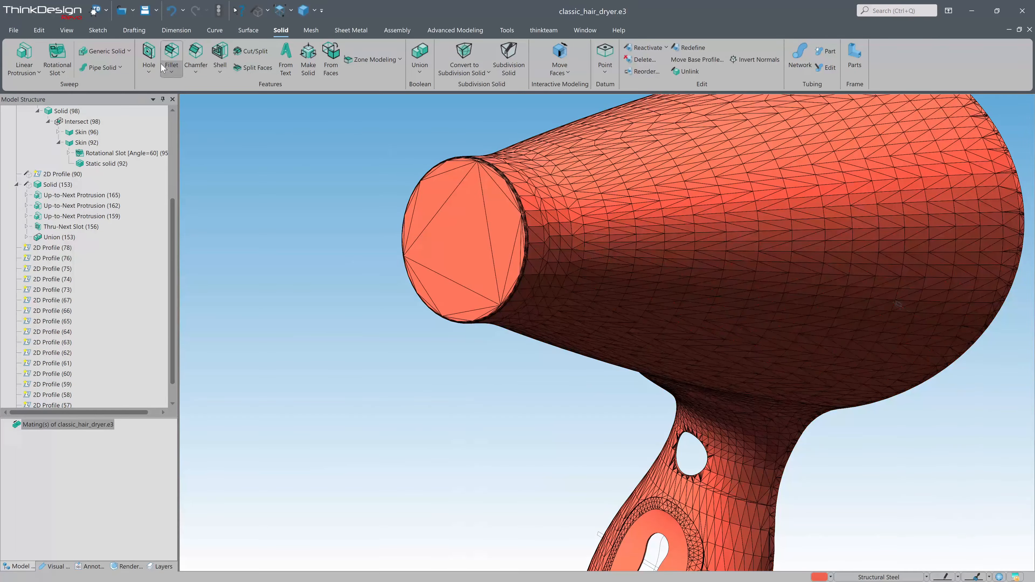
click(149, 57)
click(461, 236)
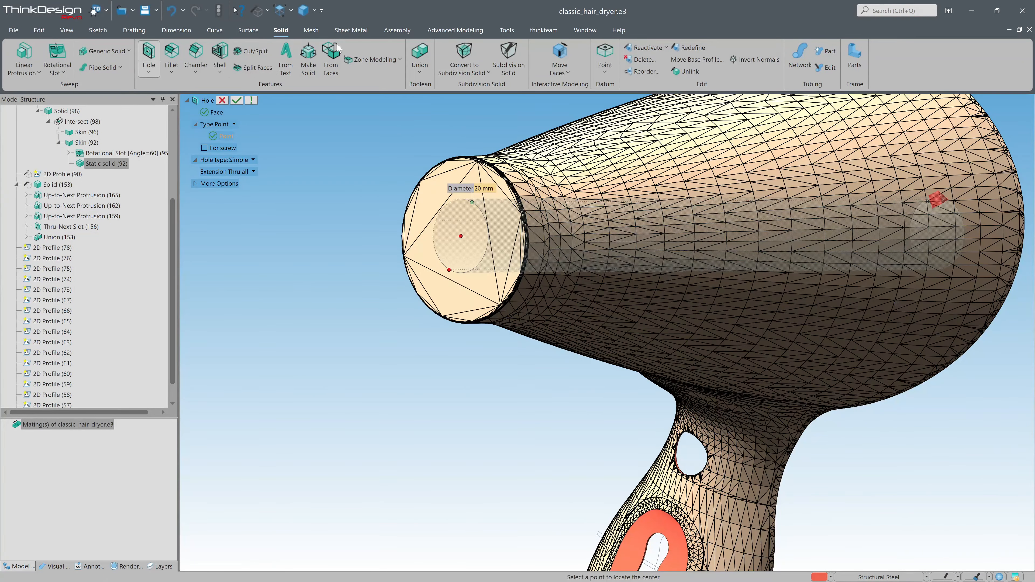
scroll(462, 248, up, 3)
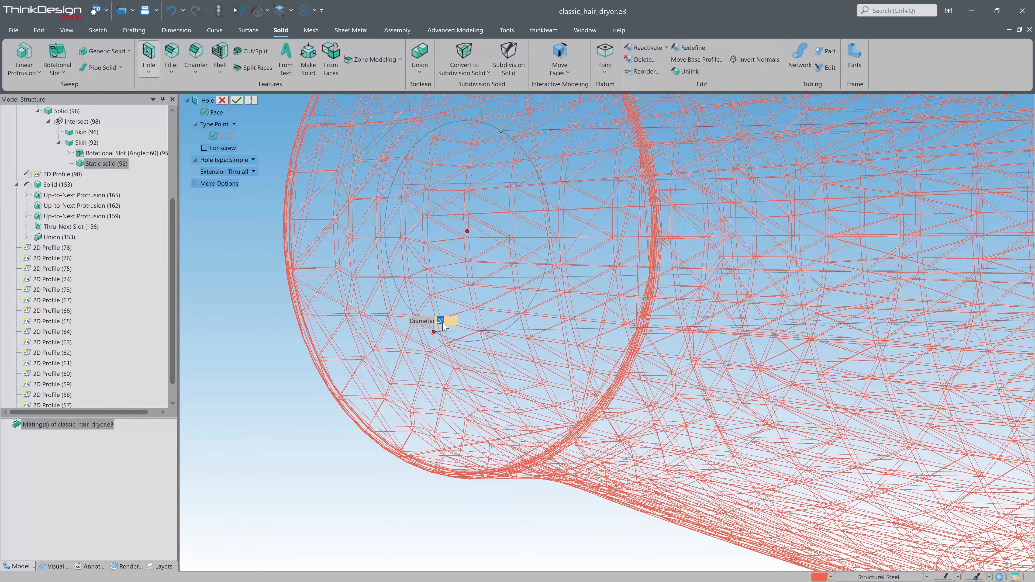
click(443, 325)
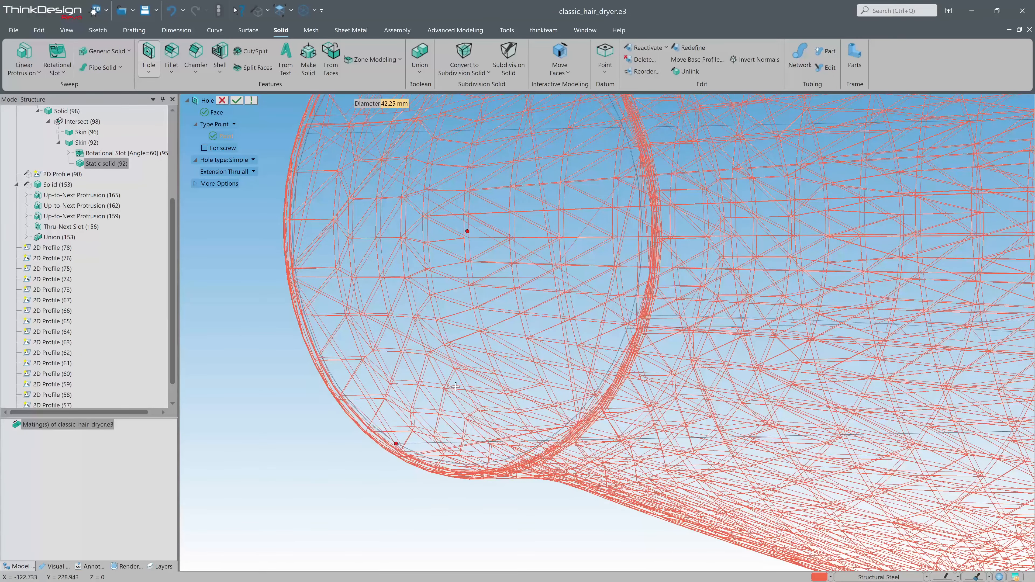
scroll(456, 387, down, 3)
click(315, 11)
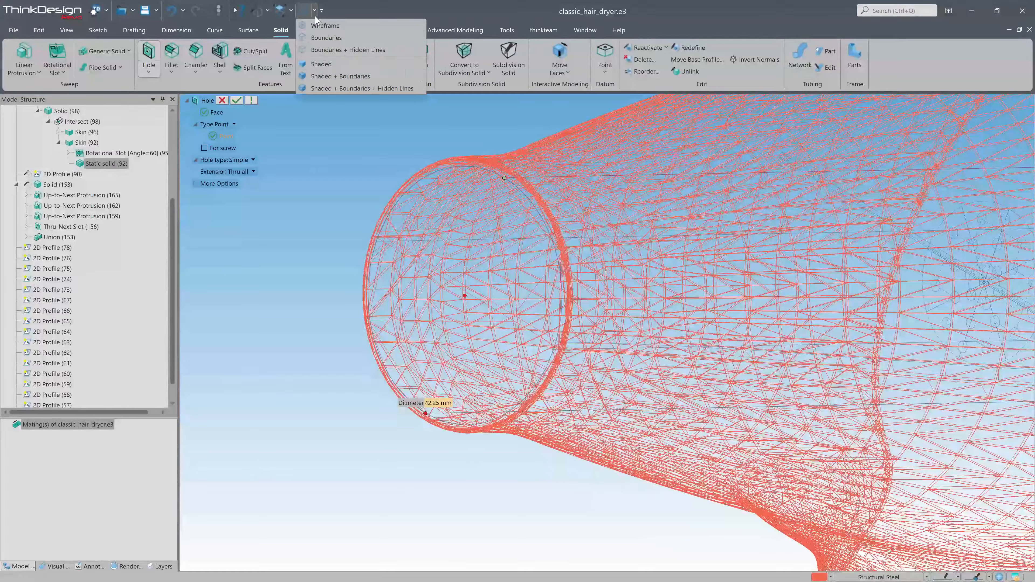
click(340, 76)
click(237, 100)
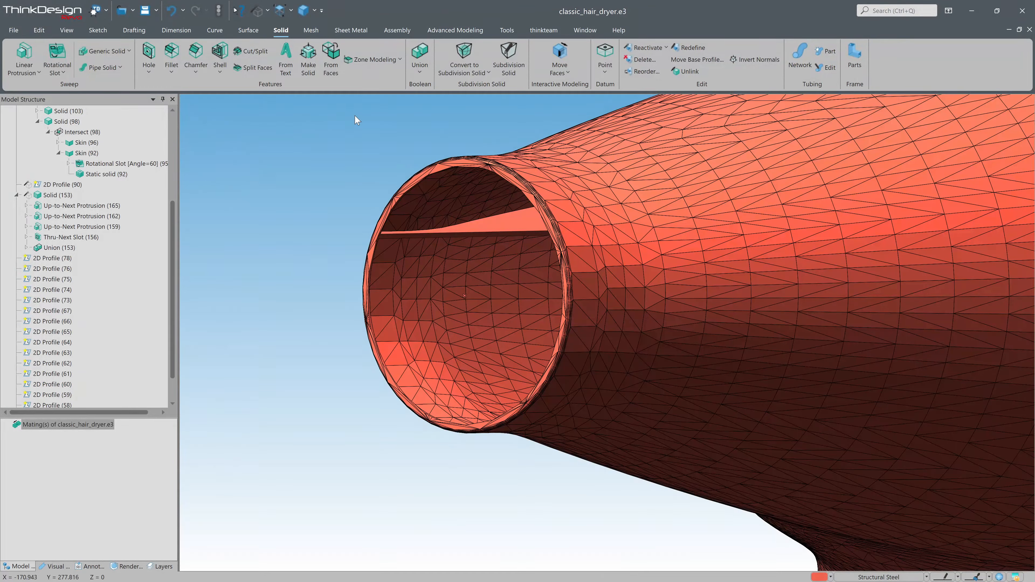
- Turn on the section view to examine the internal features of both assembled shell halves
middle_drag(383, 154, 322, 162)
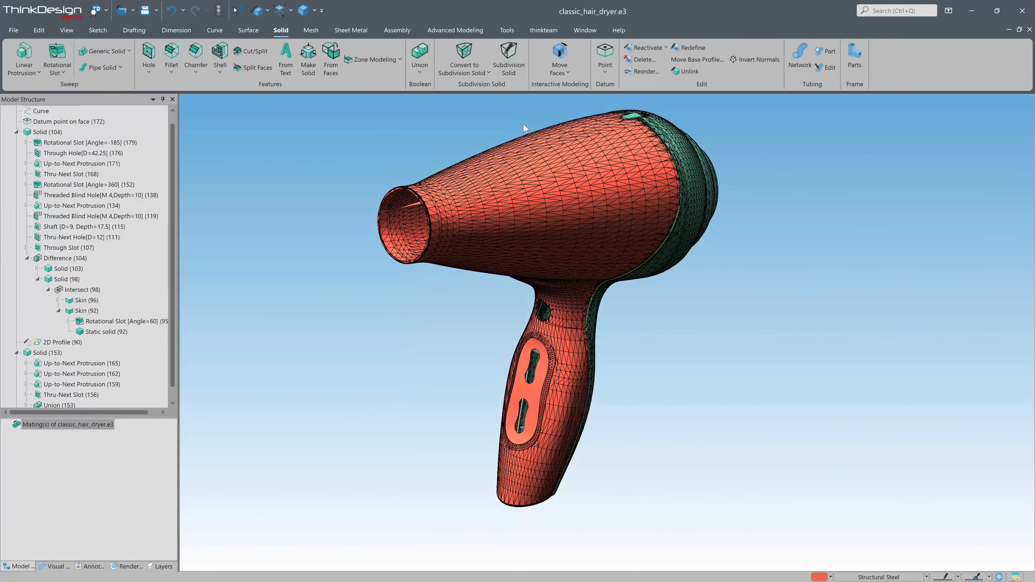
mouse_move(525, 129)
middle_down()
mouse_move(566, 121)
mouse_move(511, 127)
middle_up()
click(67, 30)
click(635, 68)
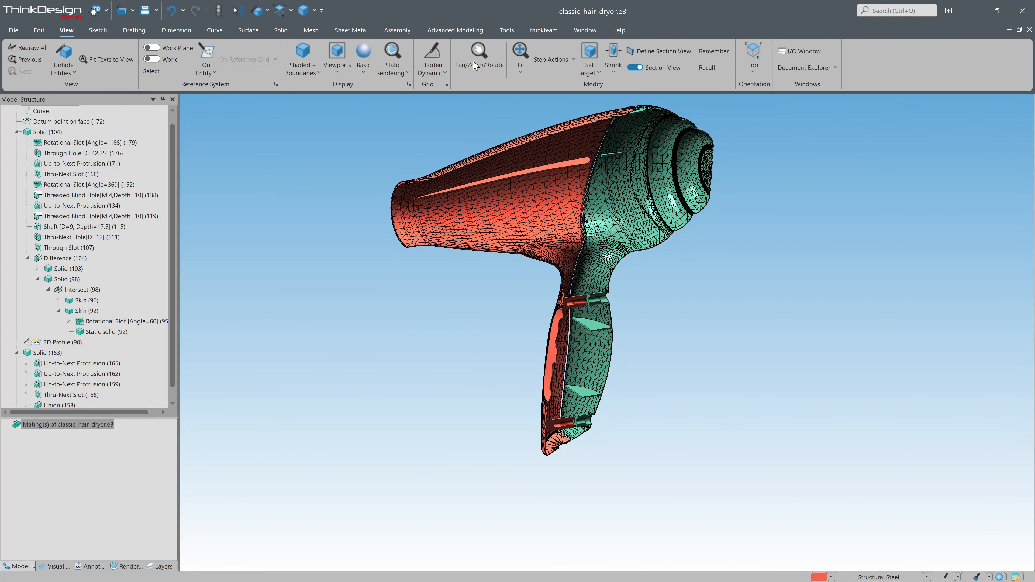